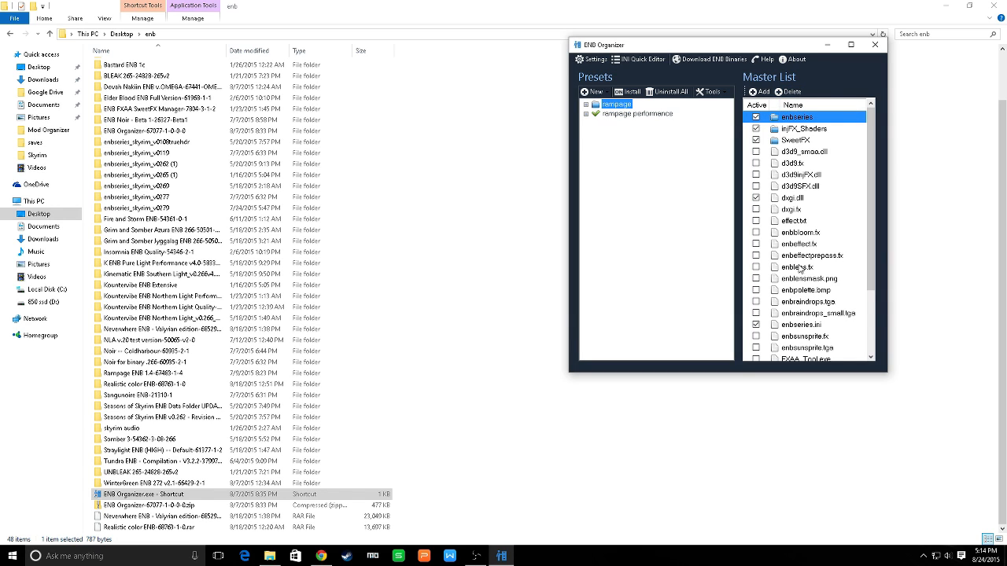
Look through the Master List files and the contents of the rampage preset
{"action": "scroll", "coordinate": [800, 271], "scroll_direction": "down", "scroll_amount": 3}
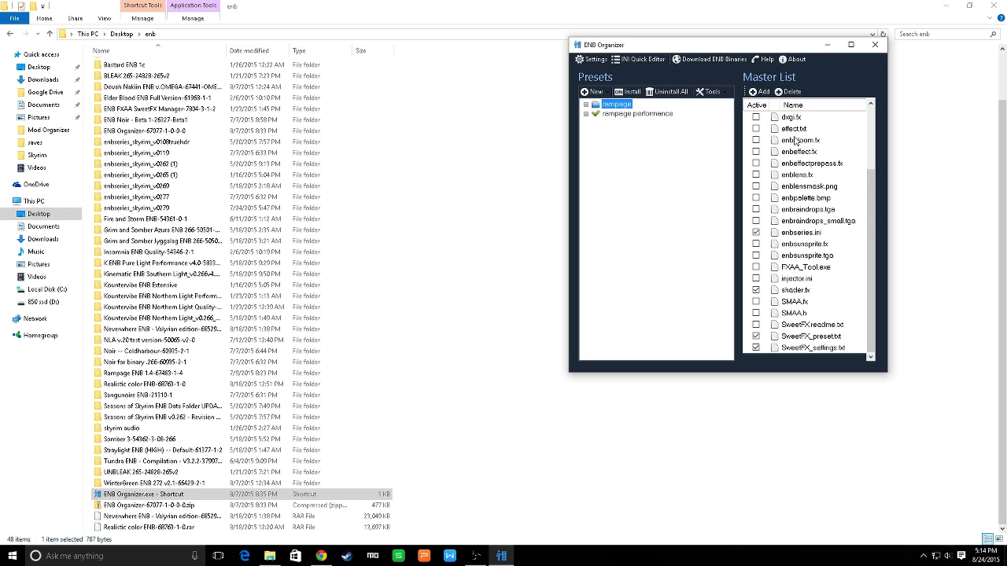
{"action": "left_click", "coordinate": [800, 280]}
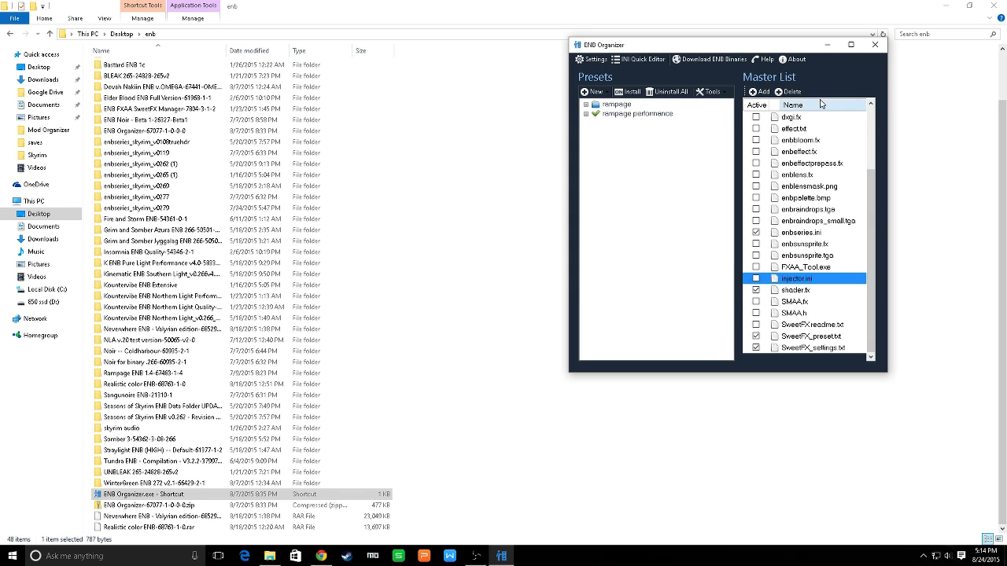
{"action": "scroll", "coordinate": [796, 187], "scroll_direction": "up", "scroll_amount": 3}
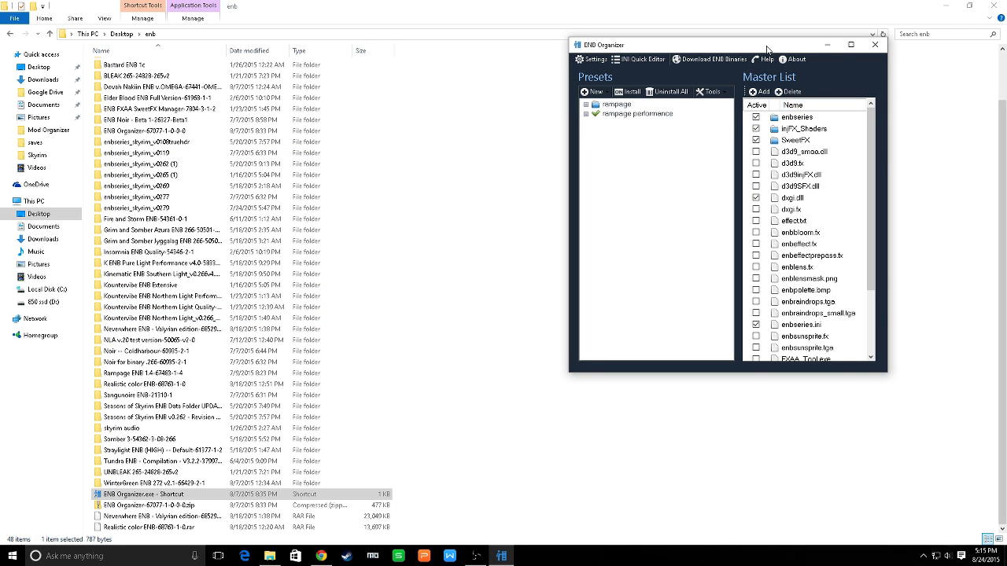
{"action": "left_click_drag", "start_coordinate": [767, 49], "coordinate": [653, 38]}
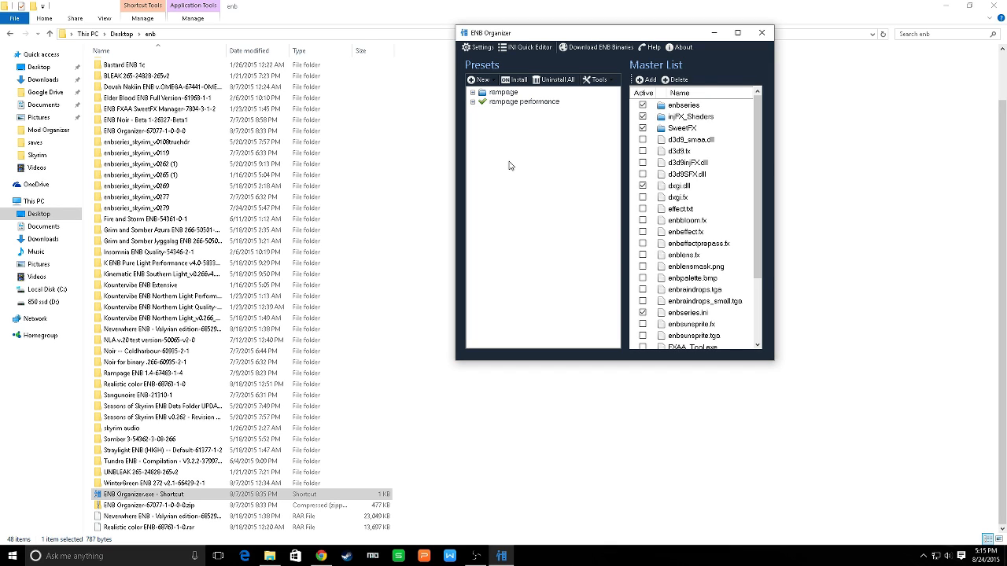
{"action": "left_click", "coordinate": [480, 80]}
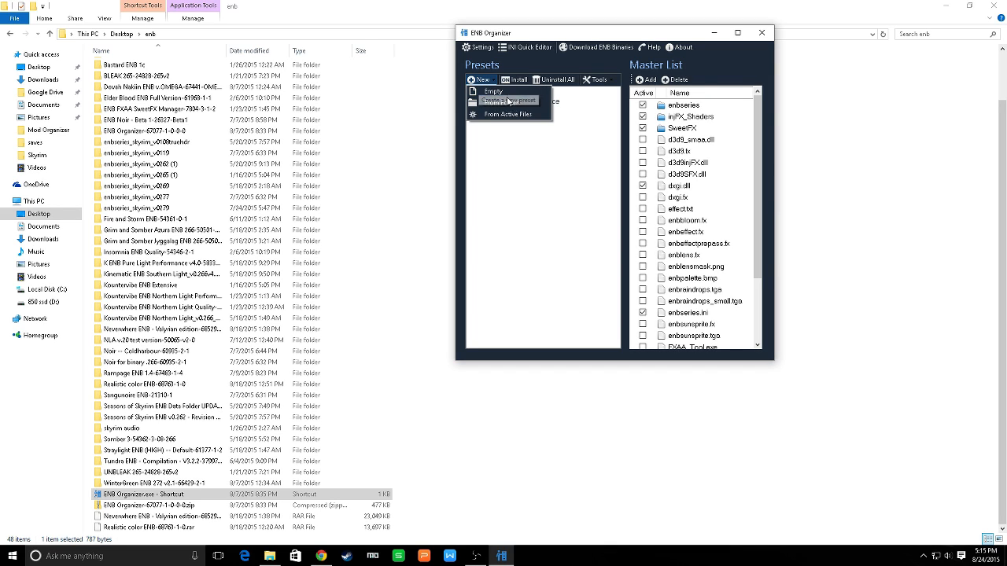
{"action": "left_click", "coordinate": [500, 103]}
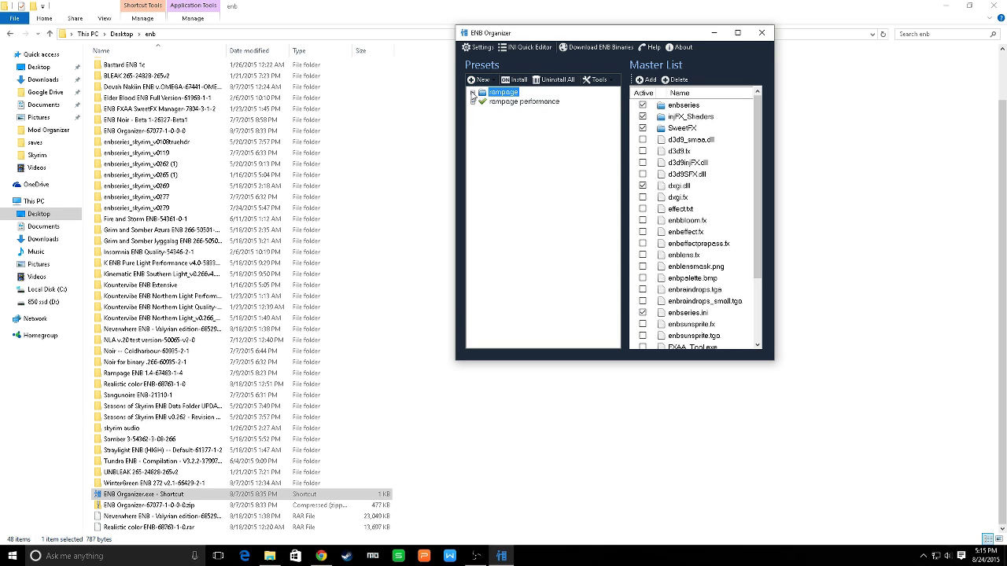
{"action": "left_click", "coordinate": [472, 92]}
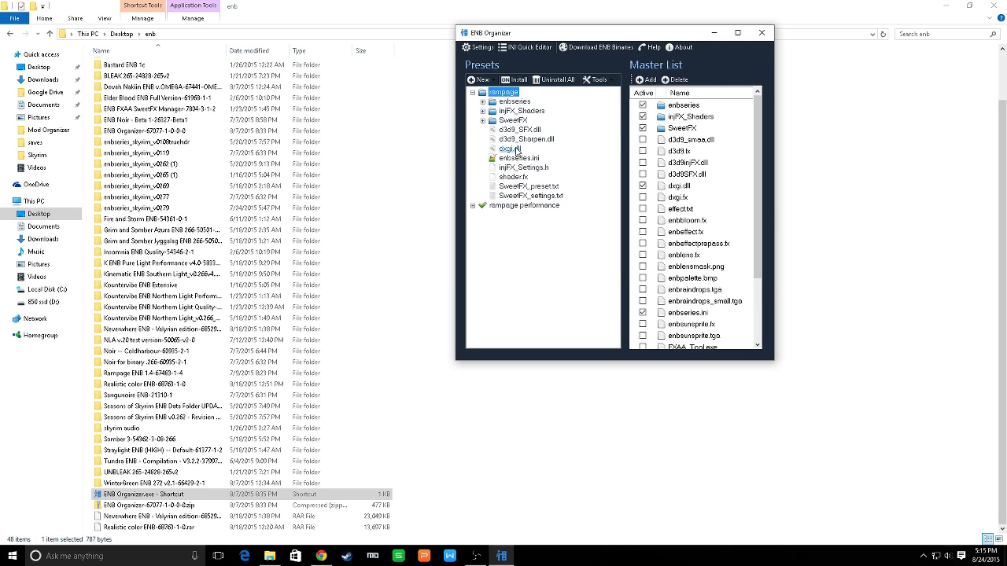
Create a preset from the Rampage ENB 1.4-67483-1-4 folder inside the Desktop's enb folder
{"action": "left_click", "coordinate": [481, 80]}
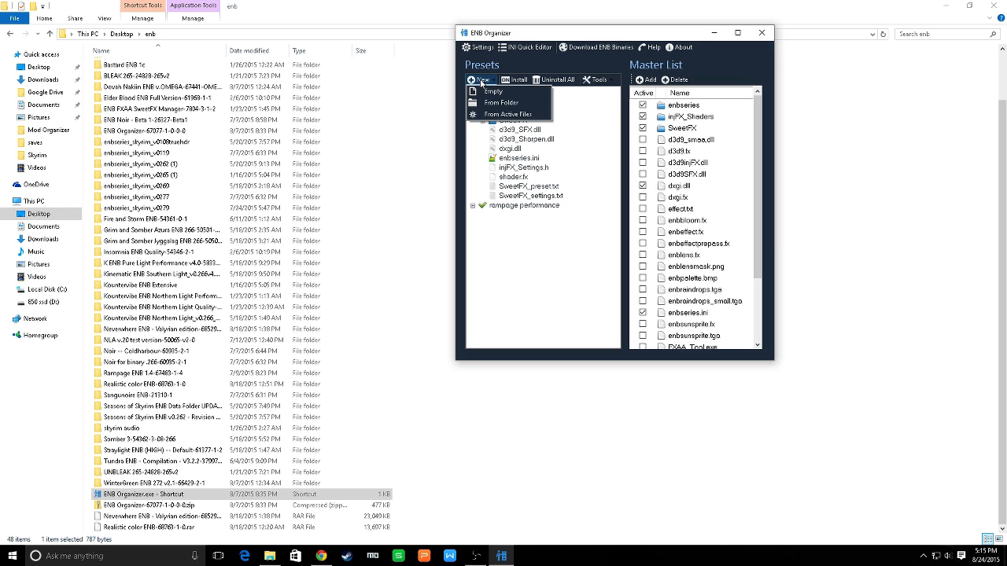
{"action": "left_click", "coordinate": [501, 102]}
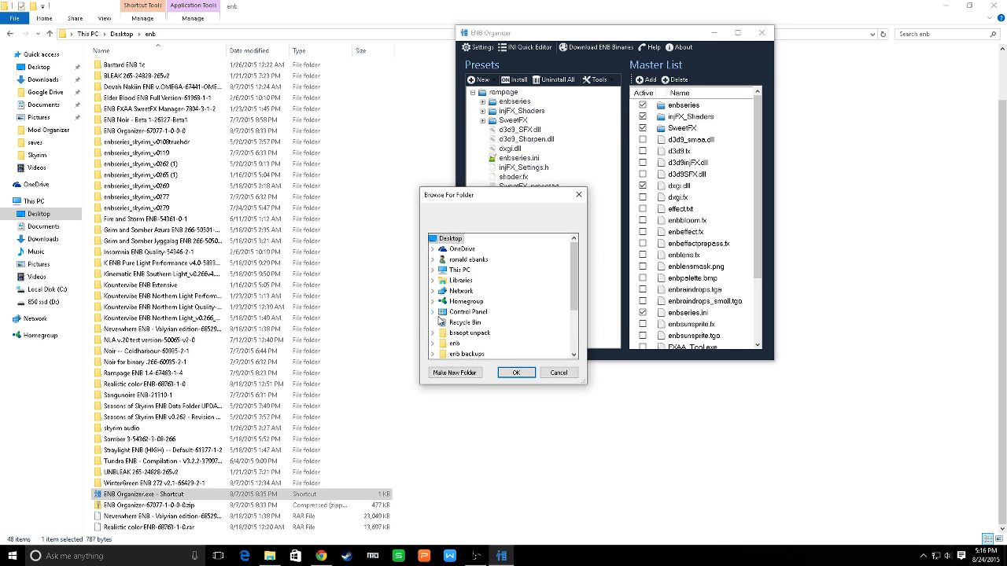
{"action": "left_click", "coordinate": [432, 343]}
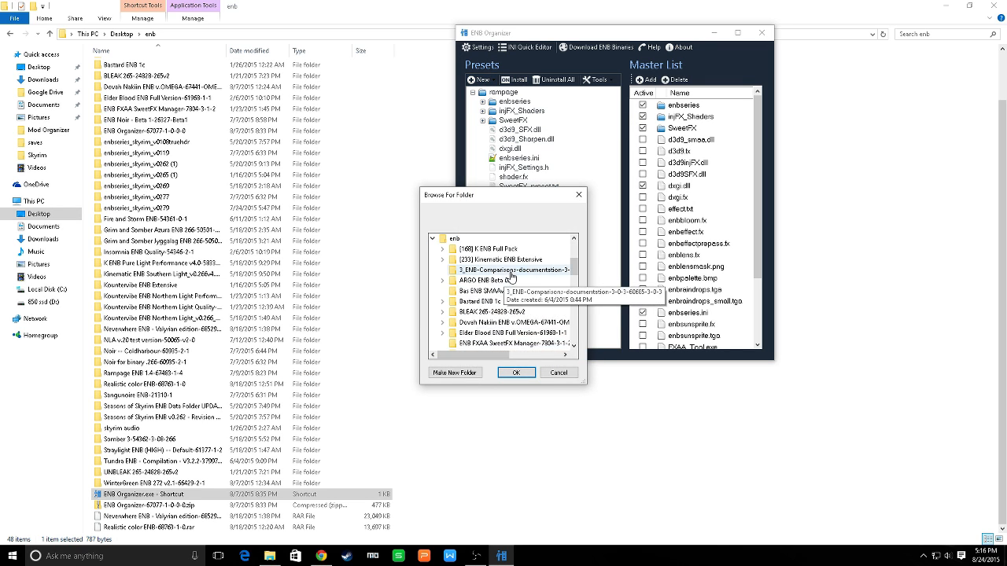
{"action": "scroll", "coordinate": [511, 275], "scroll_direction": "down", "scroll_amount": 4}
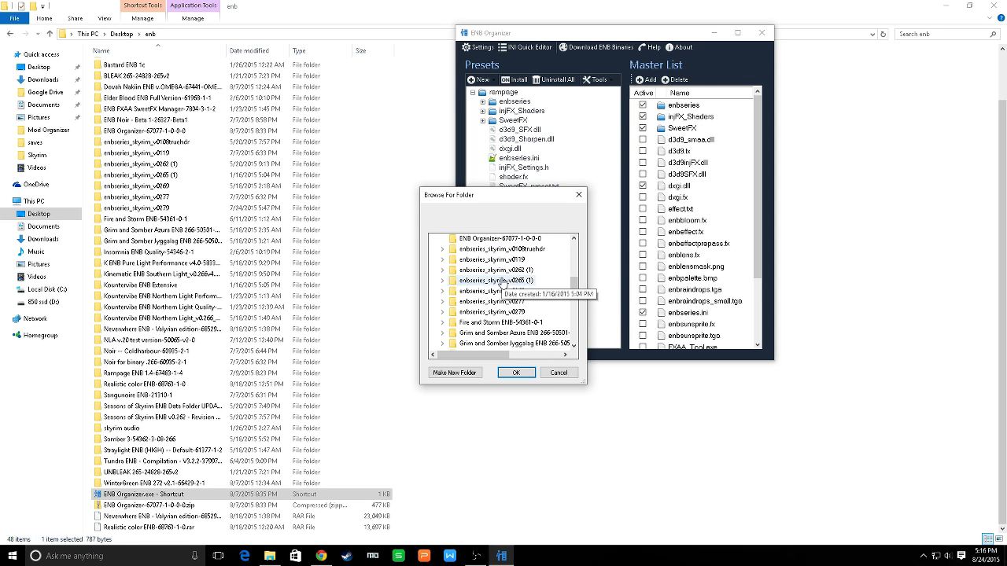
{"action": "scroll", "coordinate": [501, 281], "scroll_direction": "down", "scroll_amount": 6}
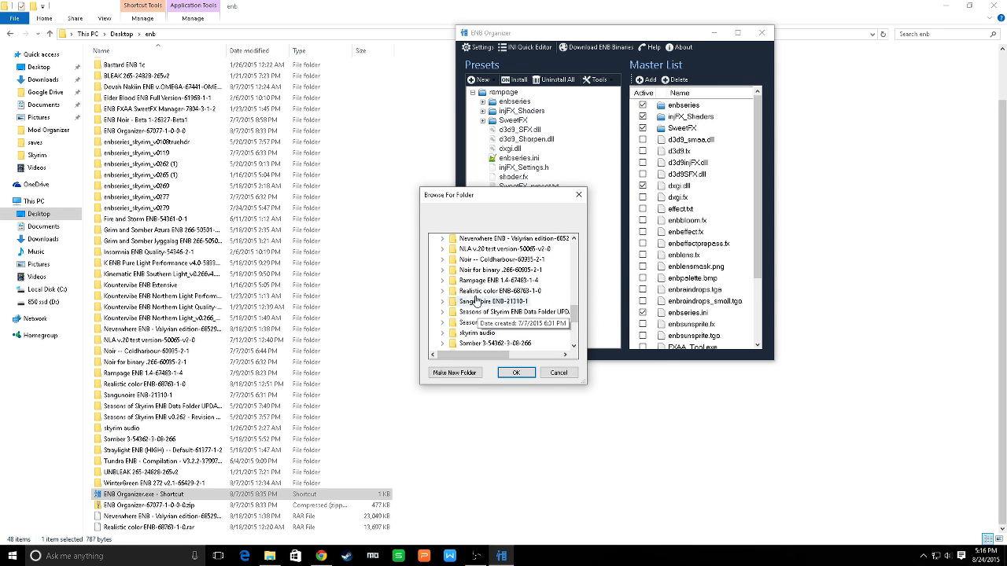
{"action": "left_click", "coordinate": [442, 280]}
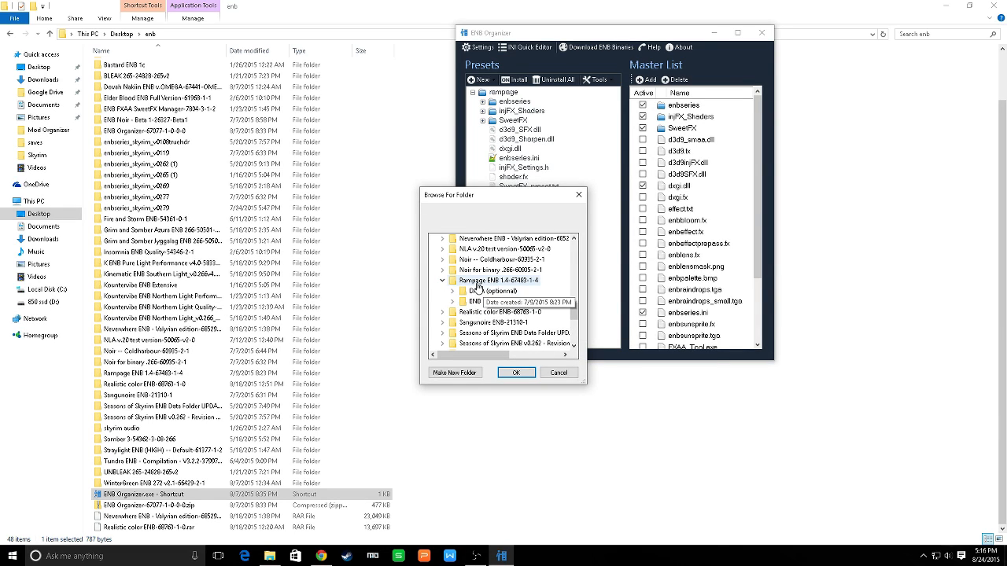
{"action": "left_click", "coordinate": [476, 282]}
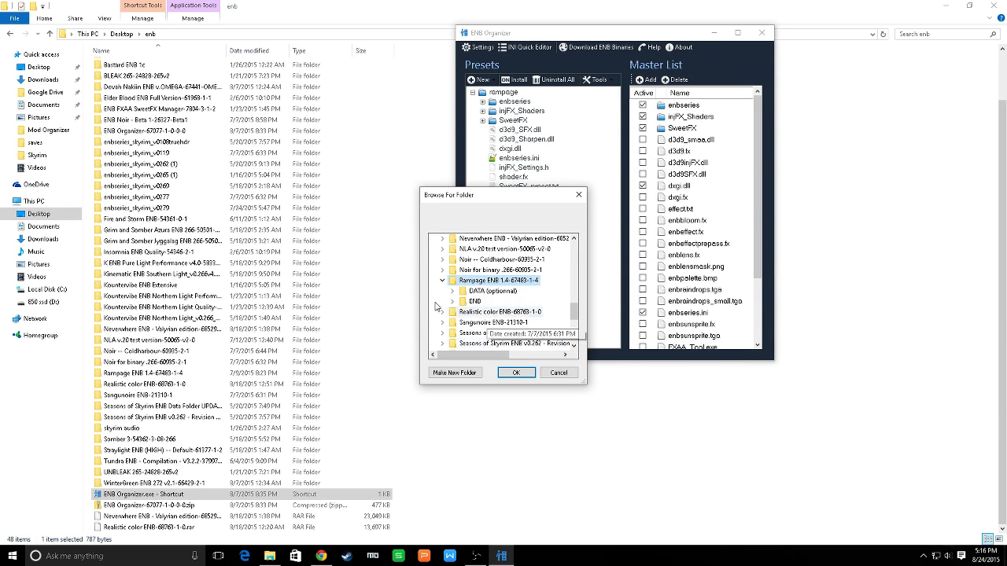
{"action": "left_click", "coordinate": [516, 373]}
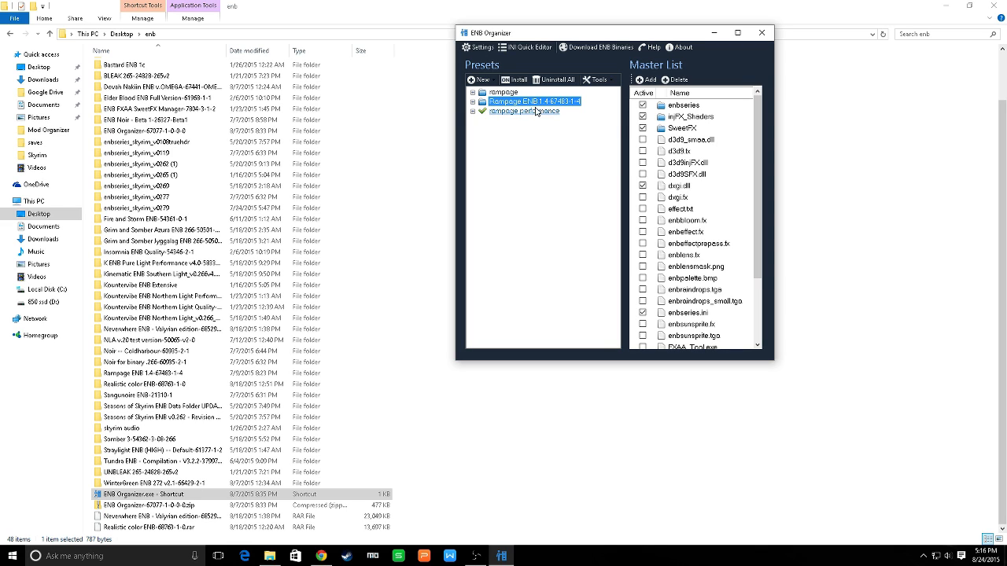
Inspect the DATA (optional) and ENB folders inside the Rampage ENB 1.4-67483-1-4 preset
{"action": "left_click", "coordinate": [473, 102]}
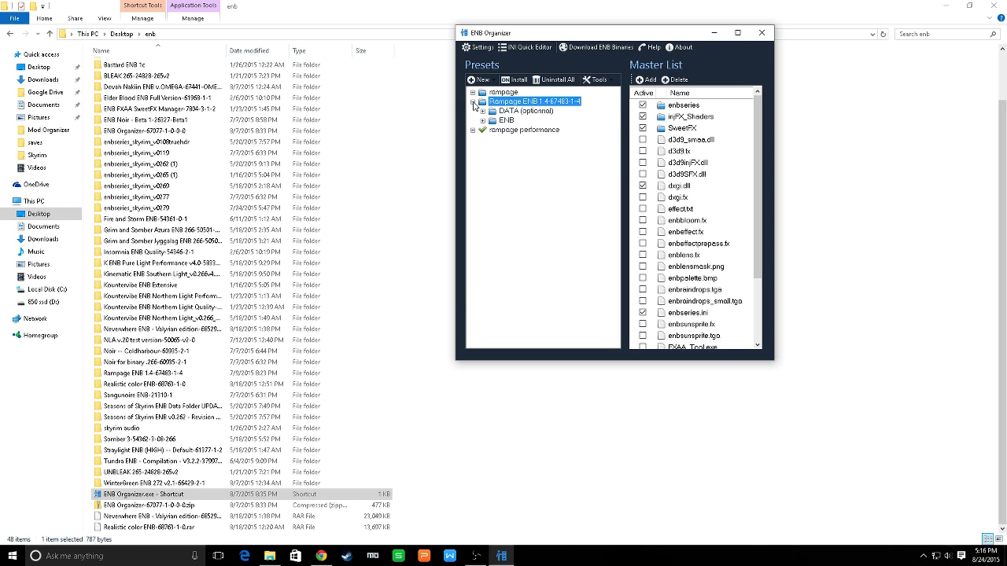
{"action": "left_click", "coordinate": [483, 111]}
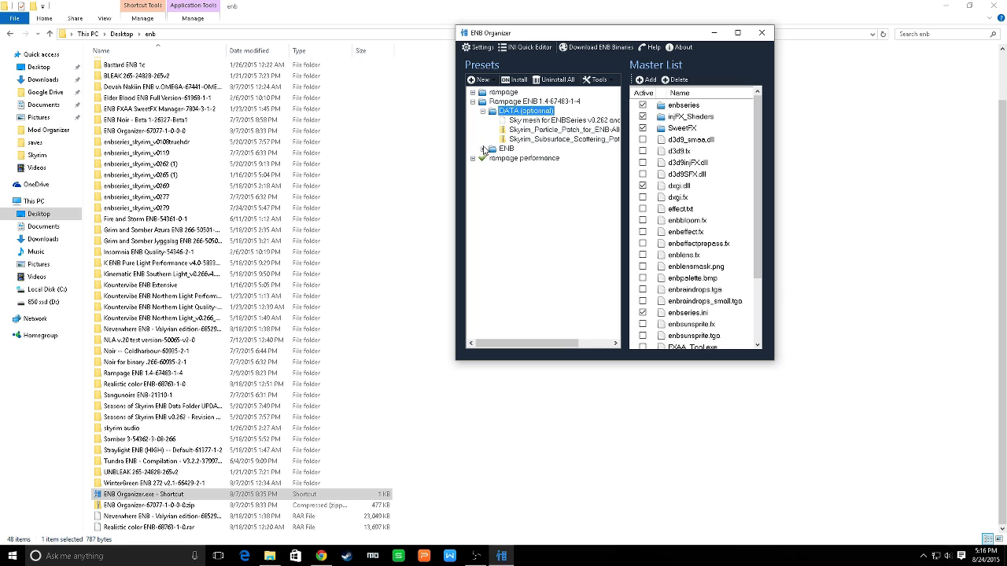
{"action": "left_click", "coordinate": [483, 149]}
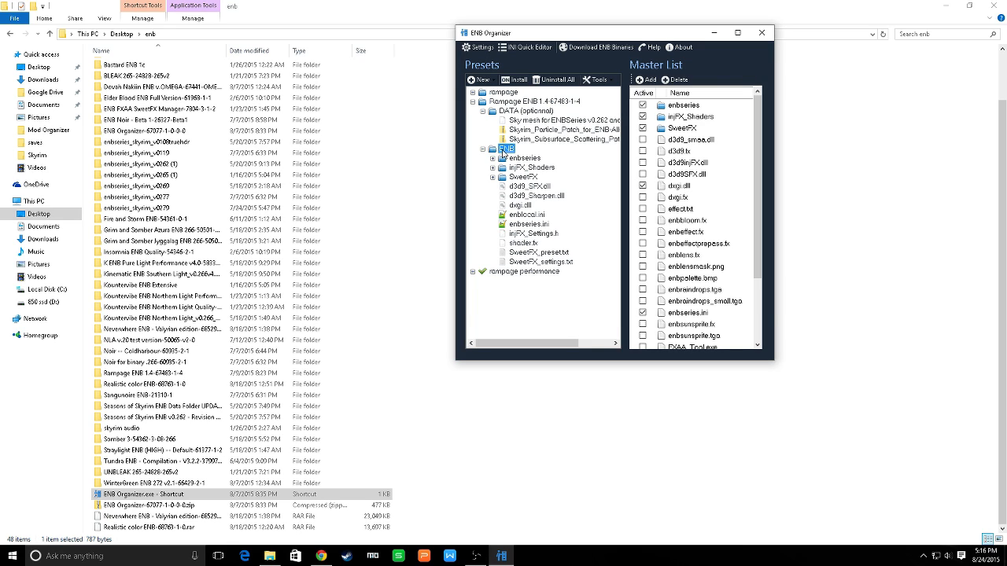
{"action": "left_click", "coordinate": [472, 102]}
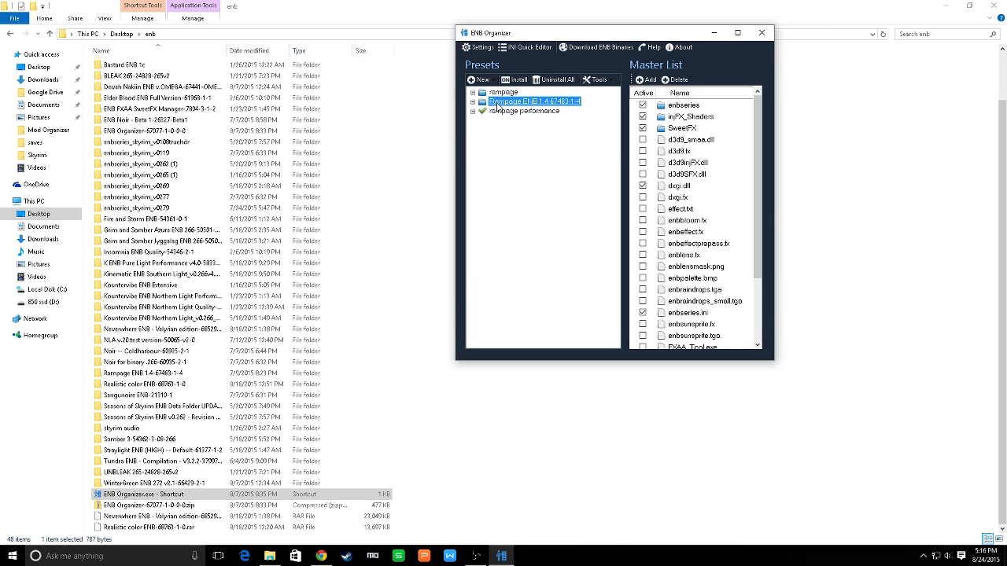
Remove the Rampage ENB 1.4-67483-1-4 preset from the preset list
{"action": "right_click", "coordinate": [497, 107]}
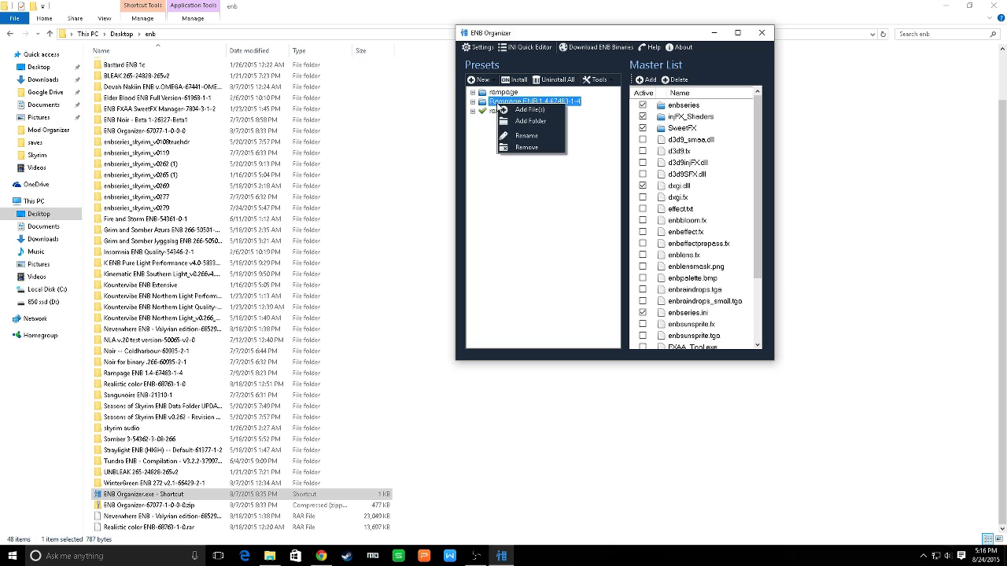
{"action": "left_click", "coordinate": [521, 148]}
{"action": "left_click", "coordinate": [515, 316]}
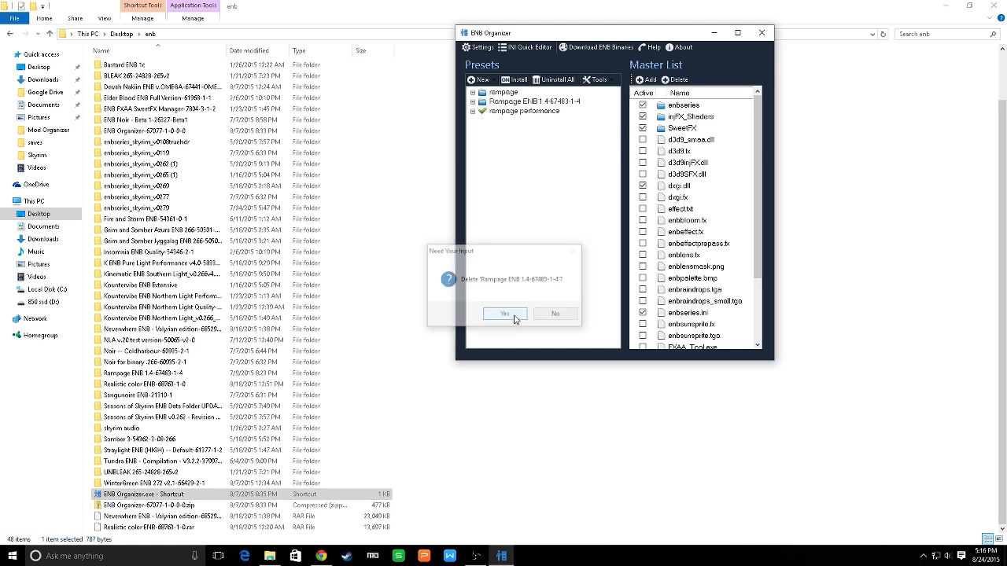
Create a preset from the ENB subfolder of Rampage ENB 1.4-67483-1-4 in the Desktop's enb folder
{"action": "right_click", "coordinate": [487, 92]}
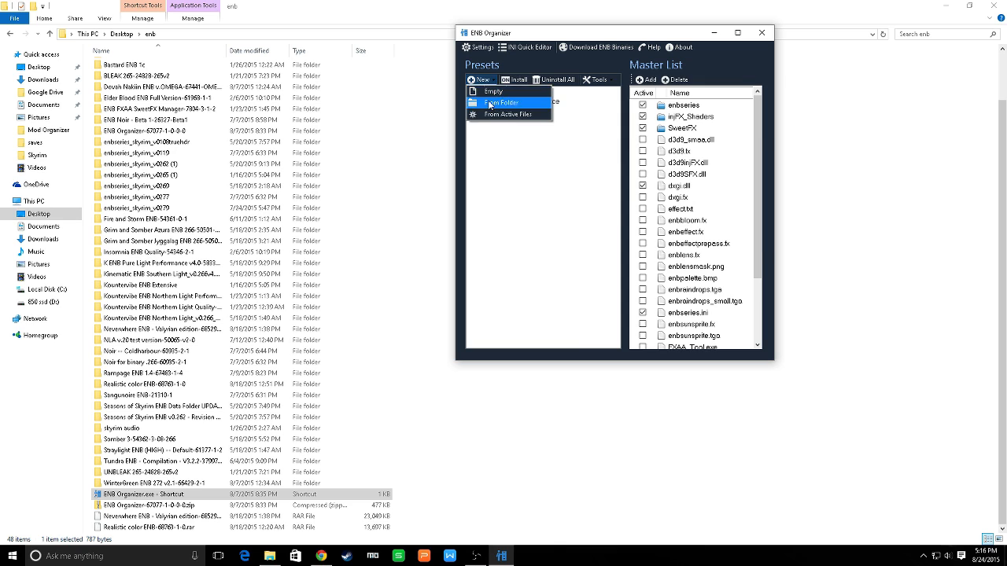
{"action": "left_click", "coordinate": [500, 109]}
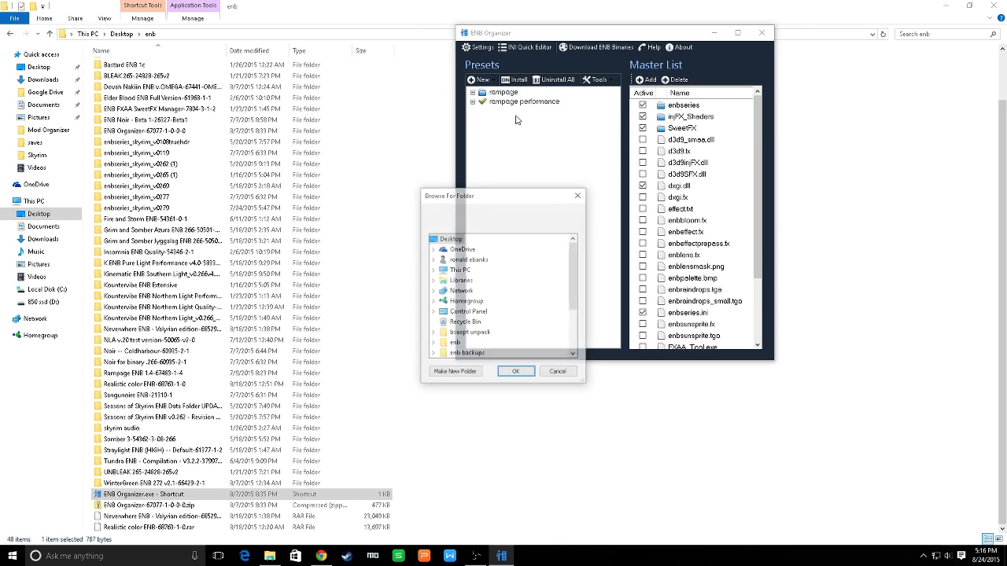
{"action": "left_click", "coordinate": [433, 344]}
{"action": "scroll", "coordinate": [472, 293], "scroll_direction": "down", "scroll_amount": 6}
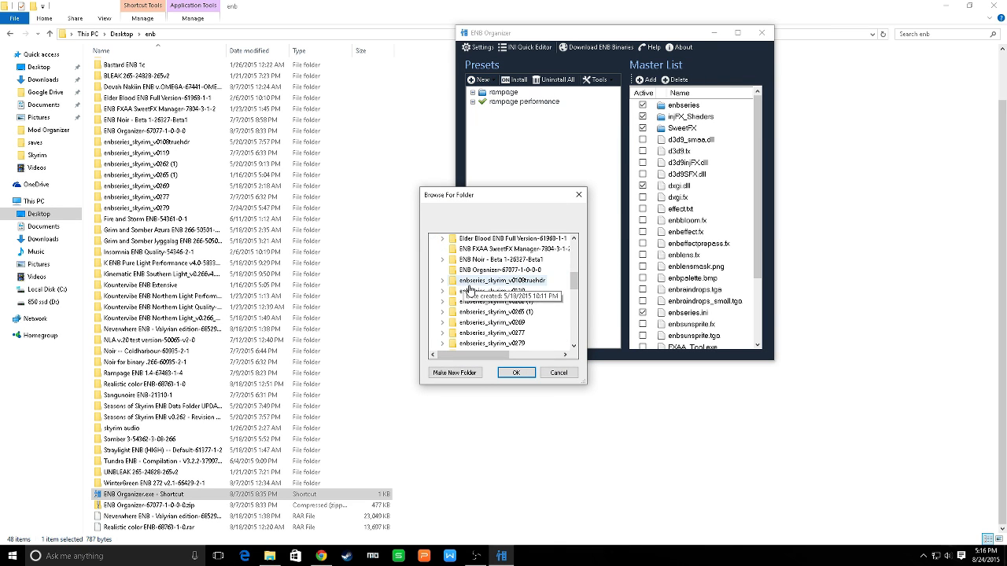
{"action": "scroll", "coordinate": [495, 293], "scroll_direction": "down", "scroll_amount": 3}
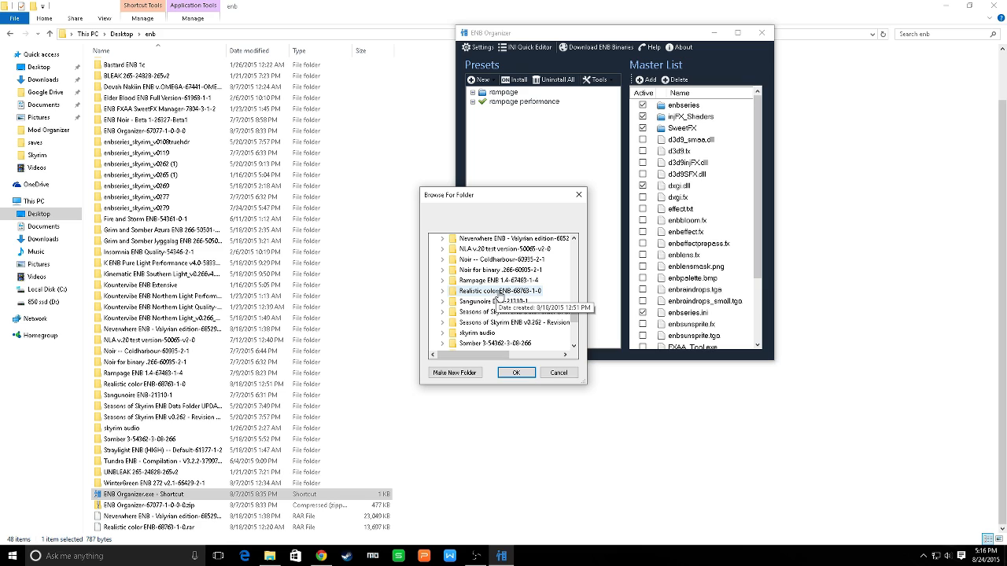
{"action": "double_click", "coordinate": [458, 282]}
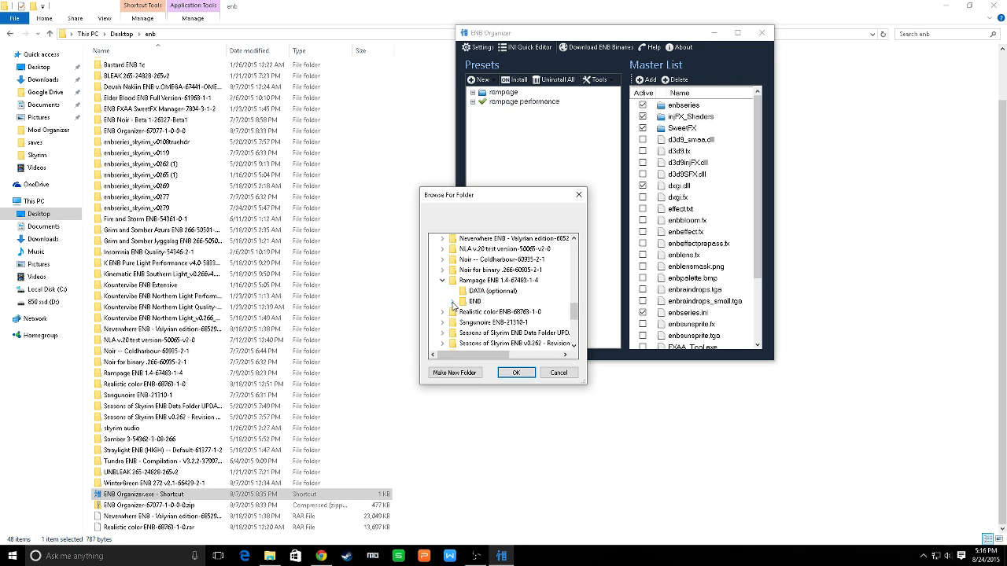
{"action": "left_click", "coordinate": [453, 304]}
{"action": "scroll", "coordinate": [480, 291], "scroll_direction": "down", "scroll_amount": 2}
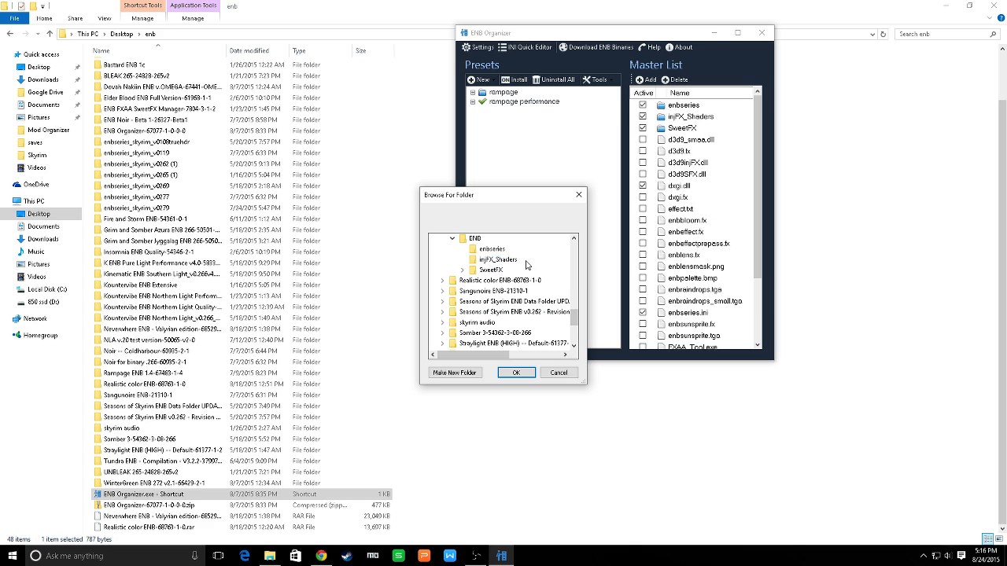
{"action": "left_click", "coordinate": [473, 242]}
{"action": "left_click", "coordinate": [512, 373]}
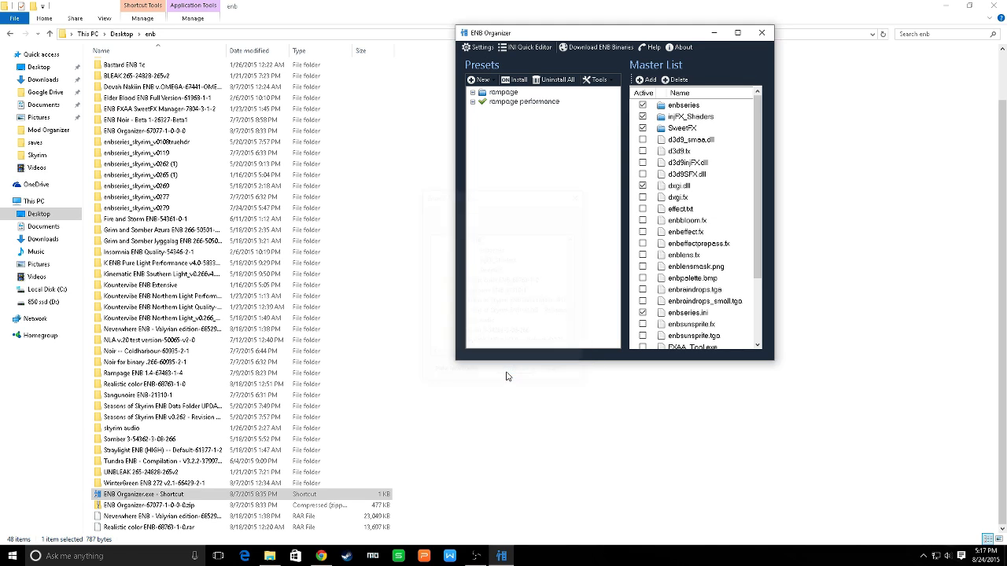
Rename the new ENB preset to "rampage demo"
{"action": "left_click", "coordinate": [496, 93]}
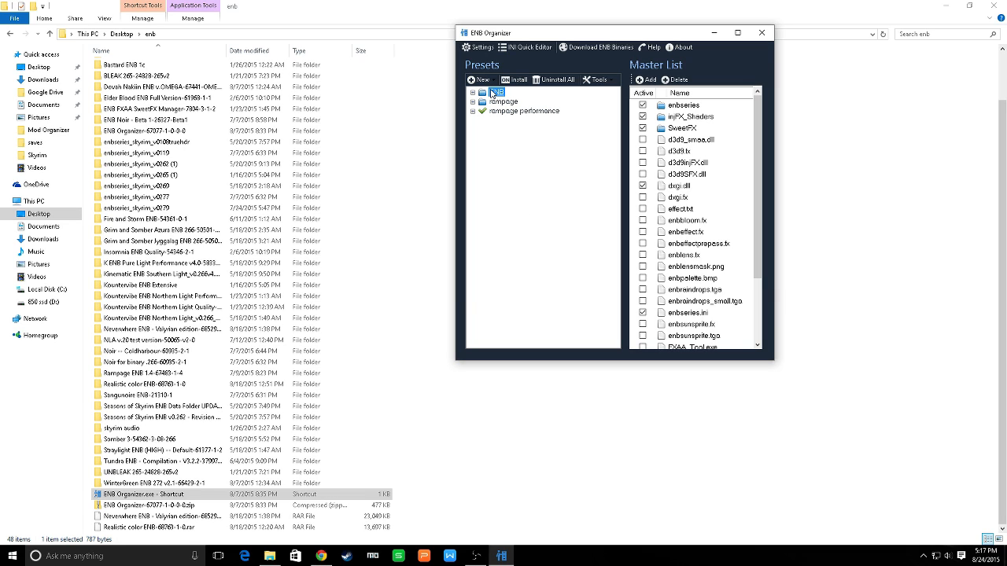
{"action": "right_click", "coordinate": [497, 93]}
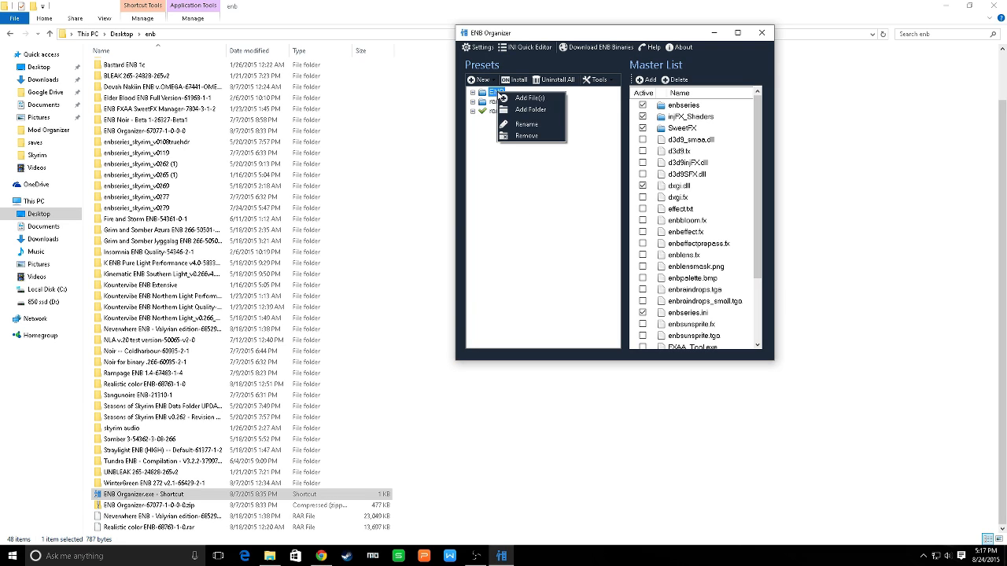
{"action": "left_click", "coordinate": [524, 128]}
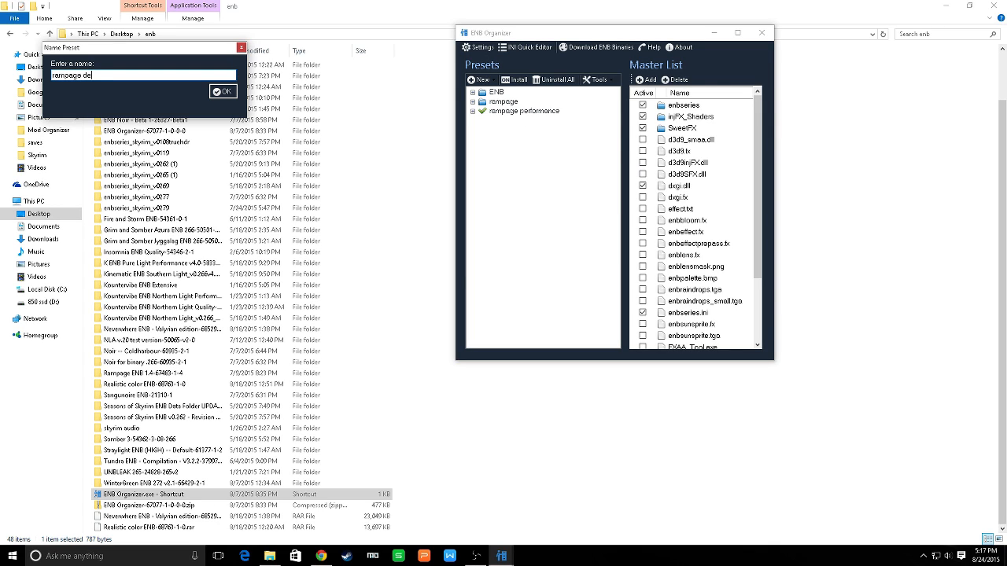
{"action": "left_click", "coordinate": [225, 92]}
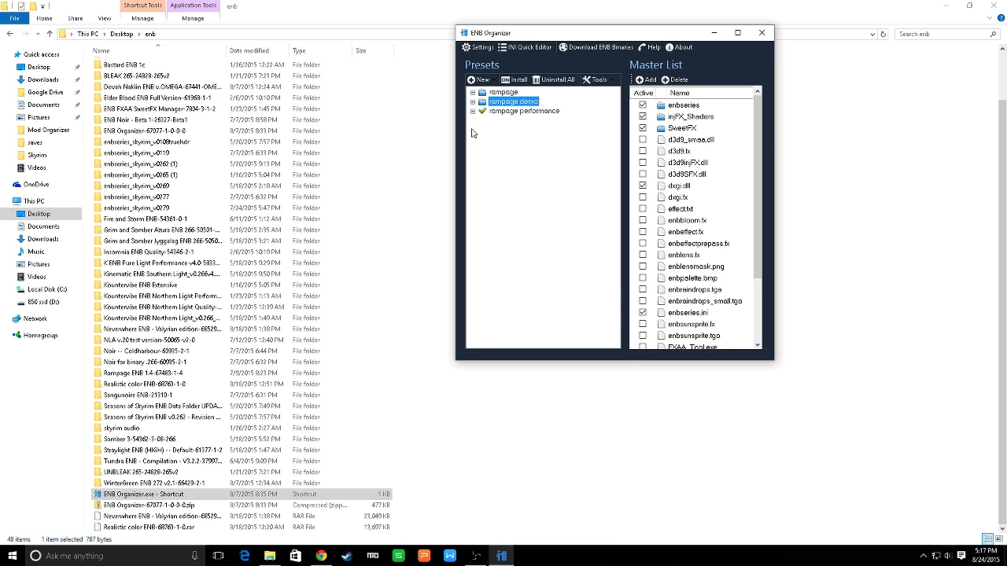
Delete enblocal.ini from the rampage demo preset
{"action": "left_click", "coordinate": [473, 101]}
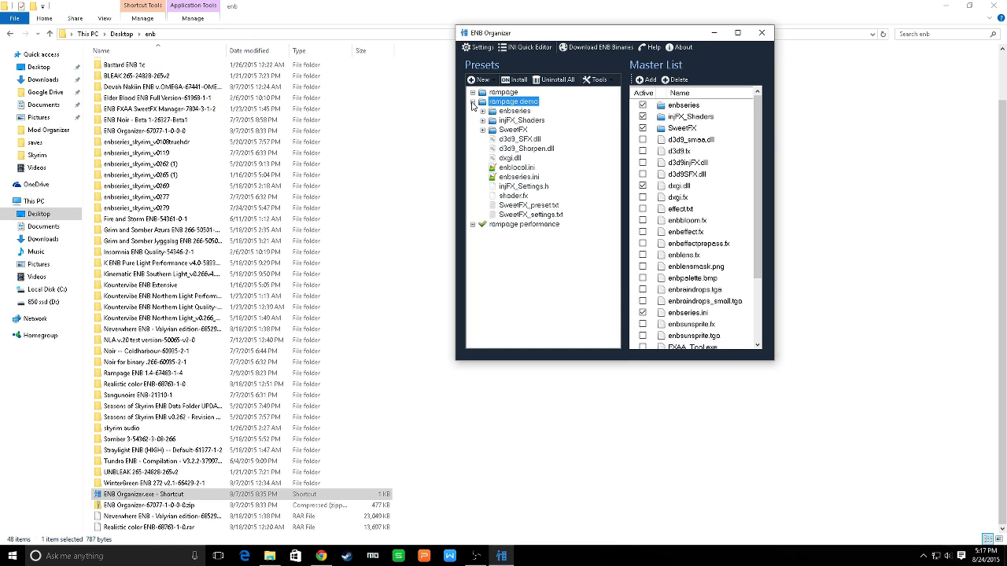
{"action": "left_click", "coordinate": [515, 169]}
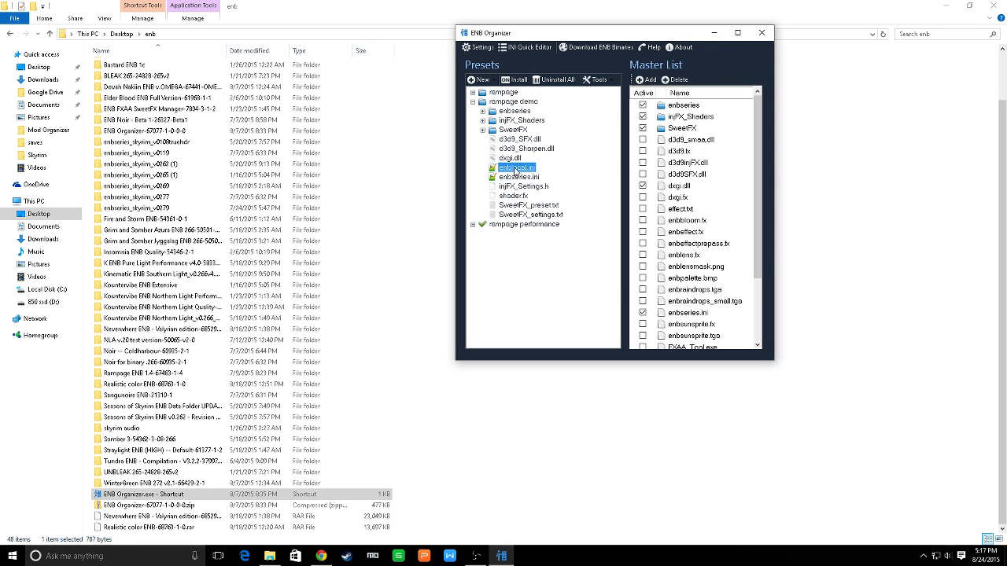
{"action": "right_click", "coordinate": [516, 171]}
{"action": "left_click", "coordinate": [547, 195]}
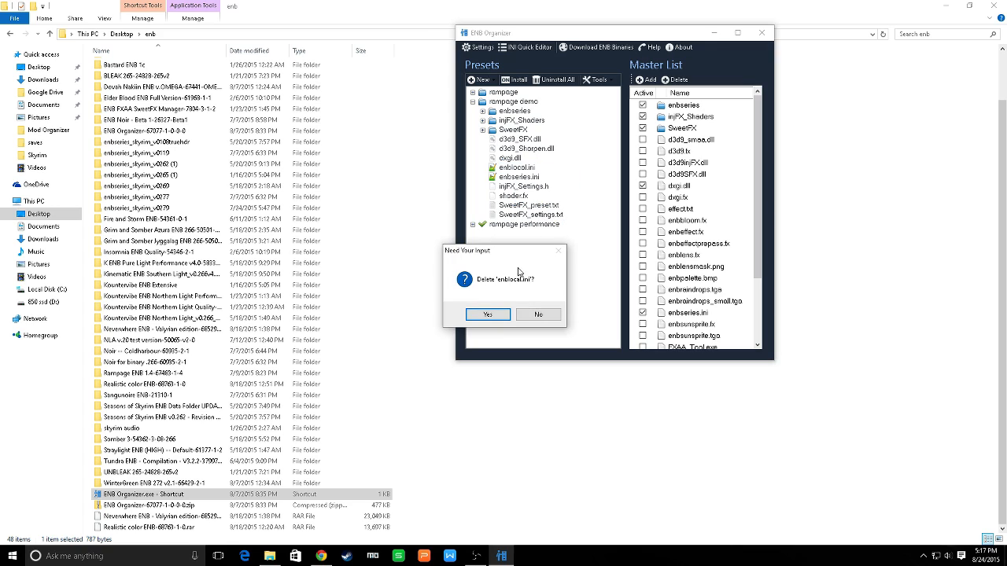
{"action": "left_click", "coordinate": [488, 315]}
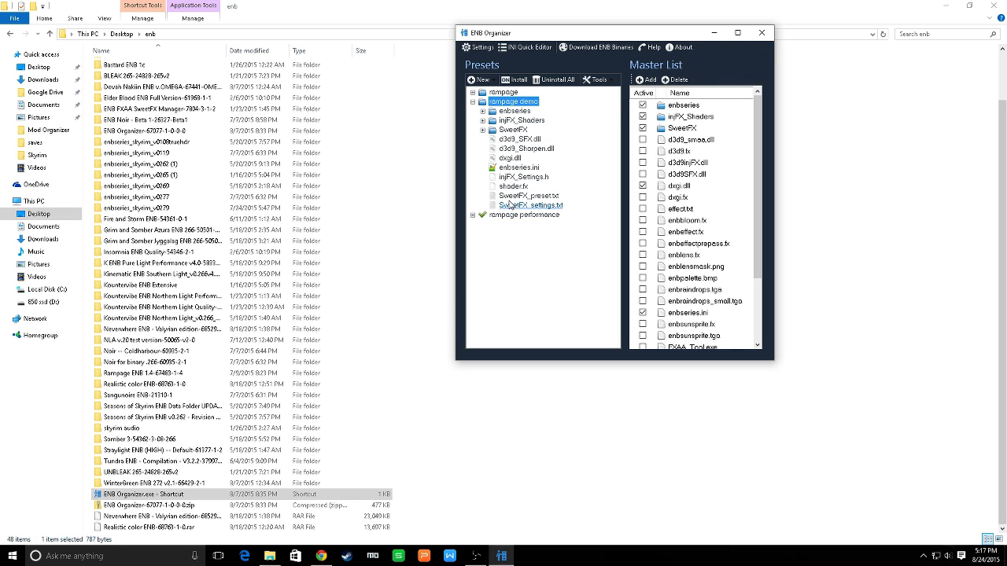
{"action": "left_click", "coordinate": [473, 102]}
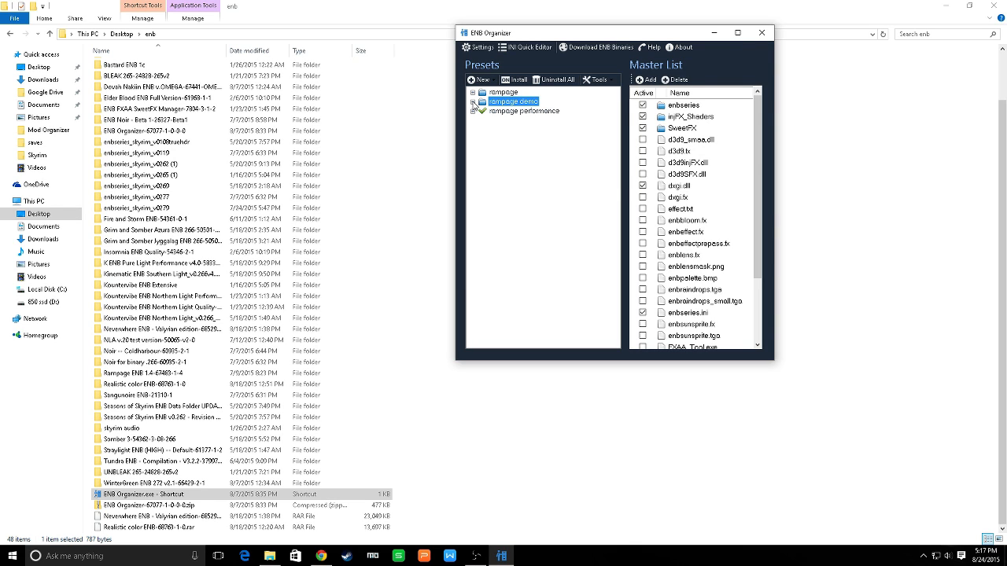
Create a performance version of the rampage demo preset named "rampage demo performance"
{"action": "left_click", "coordinate": [611, 82]}
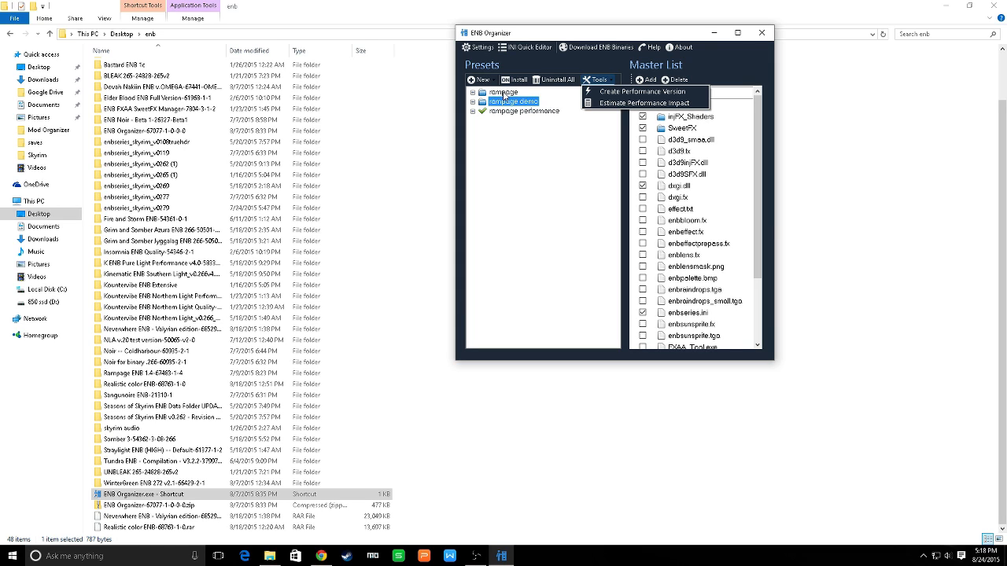
{"action": "left_click", "coordinate": [619, 95]}
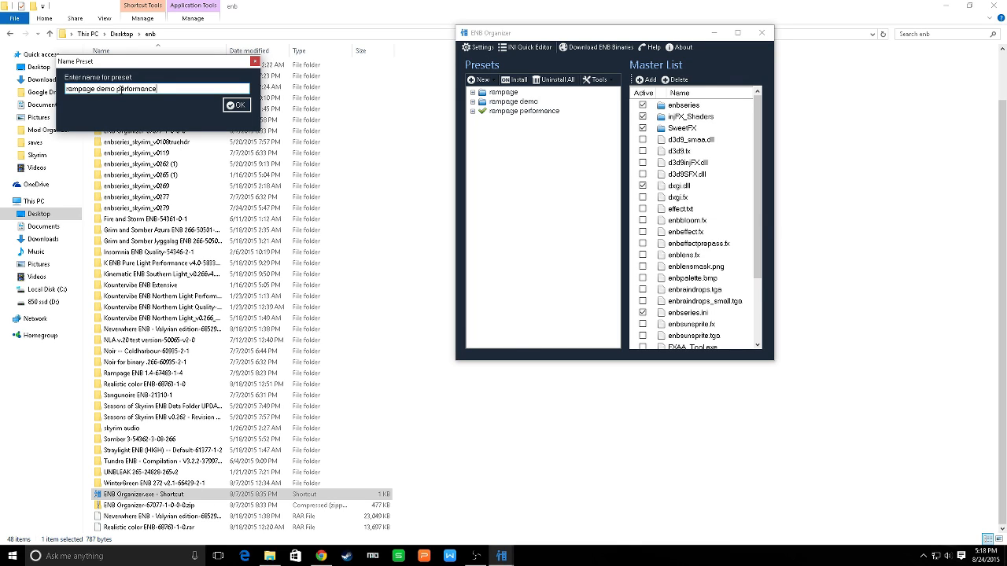
{"action": "left_click", "coordinate": [234, 105]}
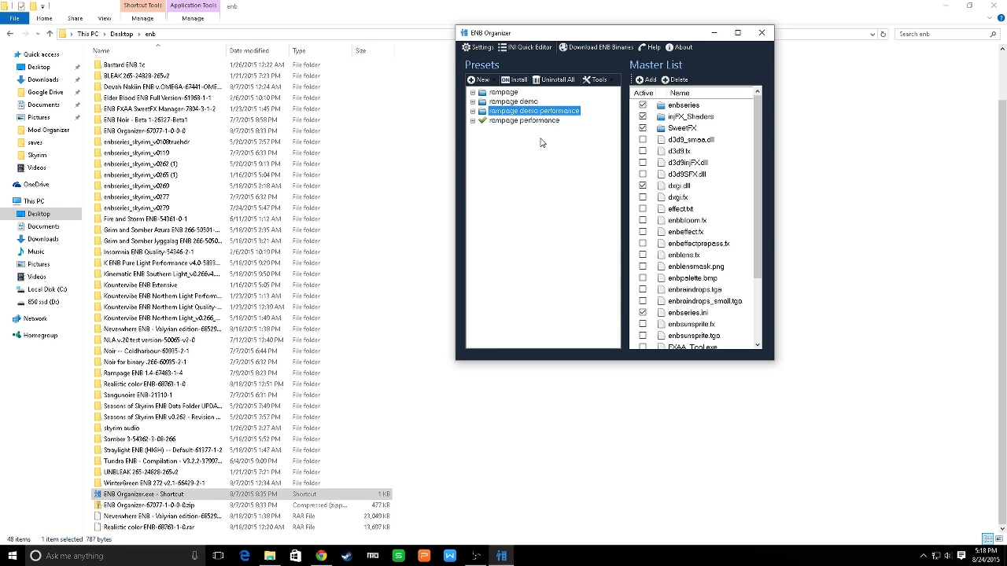
Uninstall all ENB files from the game folder and install the rampage performance preset
{"action": "left_click", "coordinate": [523, 121]}
{"action": "left_click", "coordinate": [543, 80]}
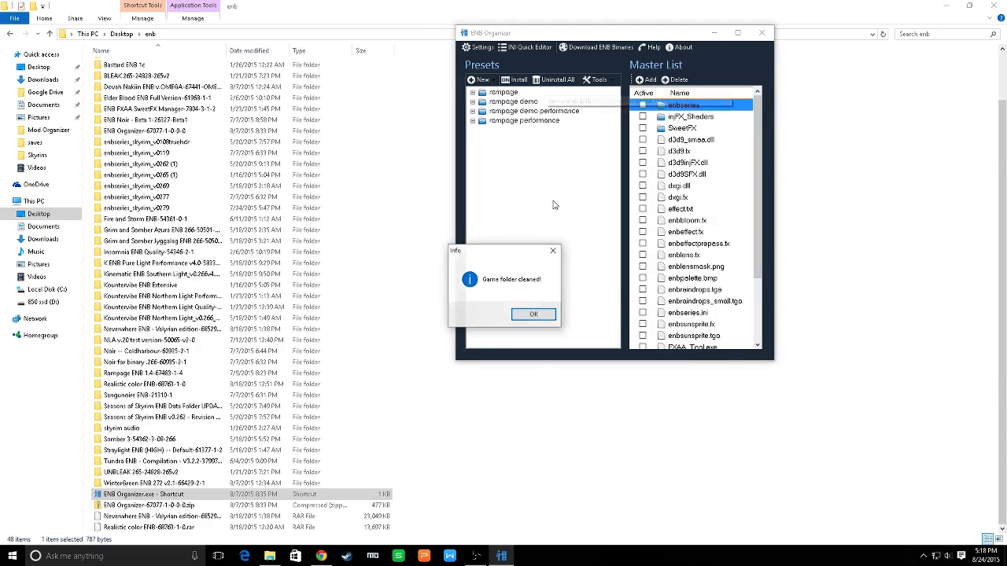
{"action": "left_click", "coordinate": [529, 316]}
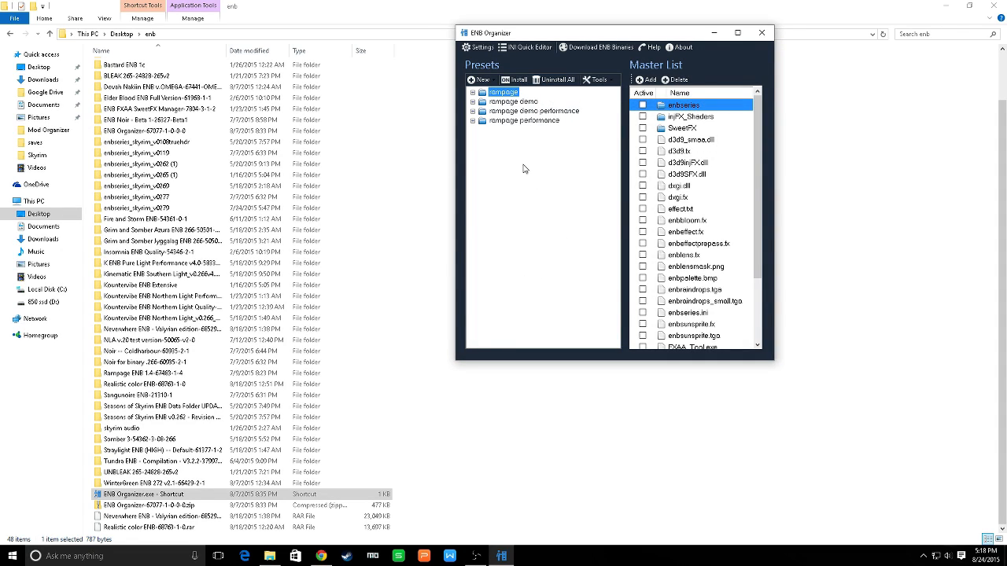
{"action": "left_click", "coordinate": [523, 120]}
{"action": "left_click", "coordinate": [515, 79]}
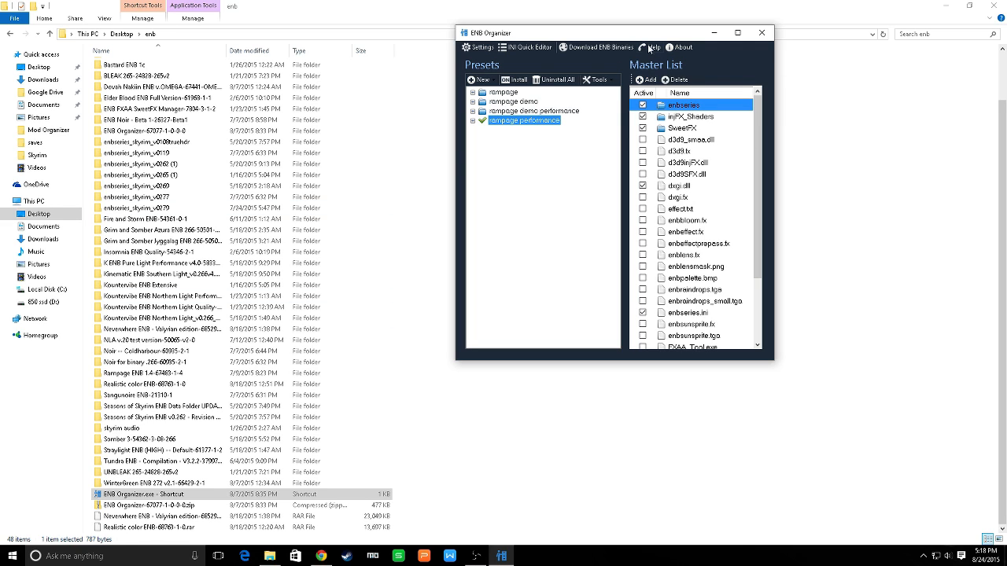
Examine the installed ENB files in the Skyrim folder on the 850 ssd (D:) drive
{"action": "left_click_drag", "start_coordinate": [629, 36], "coordinate": [641, 18]}
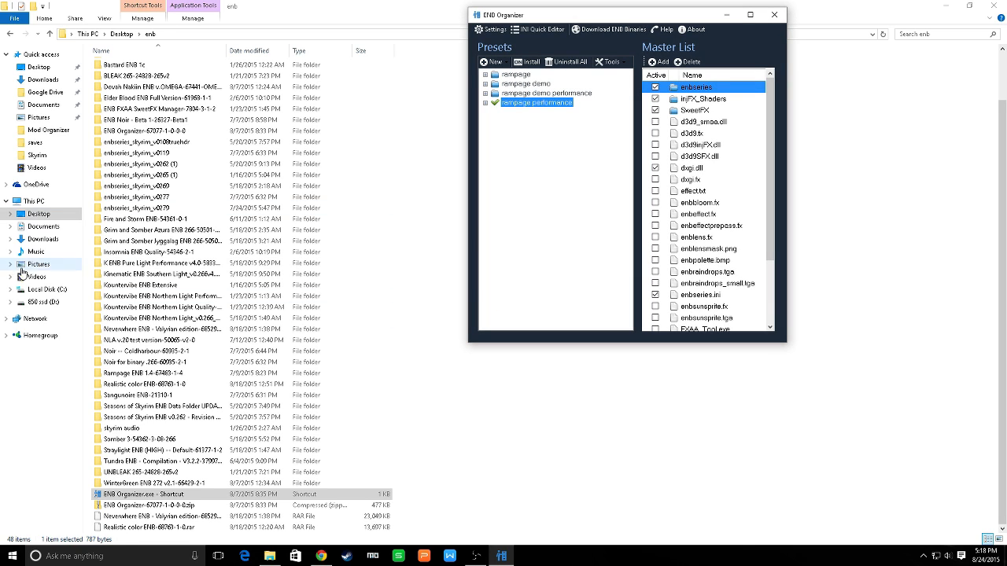
{"action": "left_click", "coordinate": [33, 303]}
{"action": "double_click", "coordinate": [98, 77]}
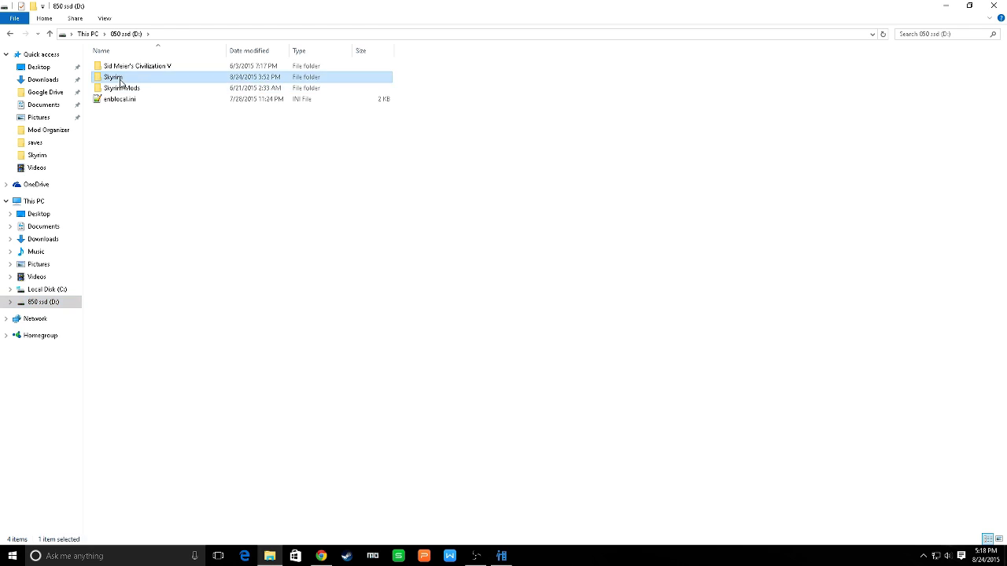
{"action": "scroll", "coordinate": [609, 207], "scroll_direction": "down", "scroll_amount": 4}
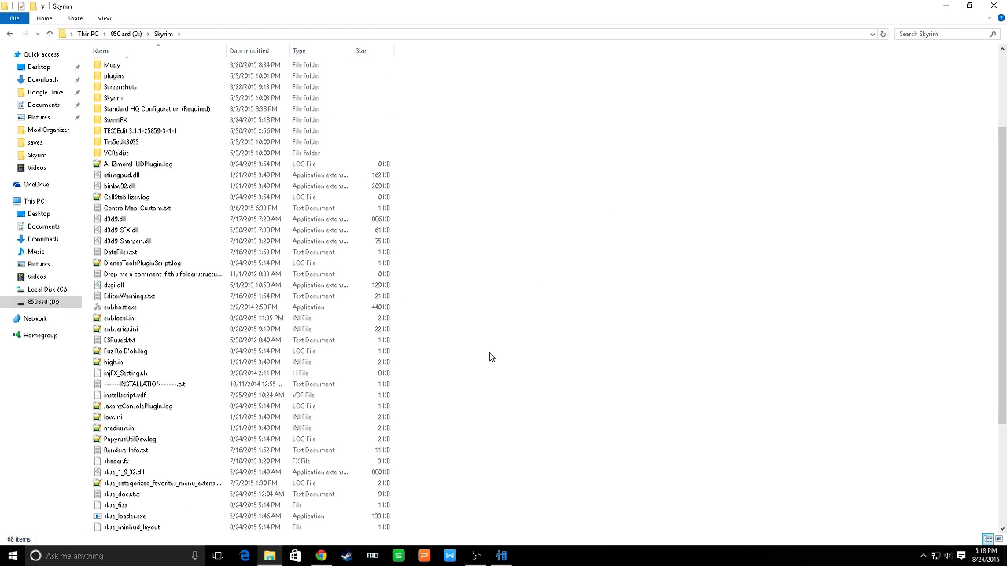
Switch to ENB Organizer and review its Skyrim and INI folder settings, including the TESV.exe location selection, without making changes
{"action": "left_click", "coordinate": [501, 556]}
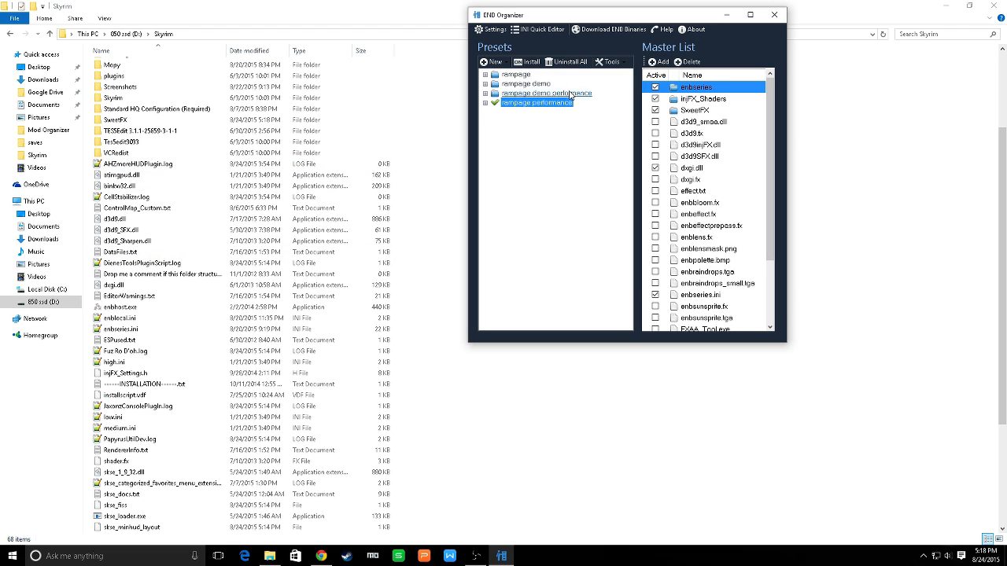
{"action": "left_click", "coordinate": [487, 32]}
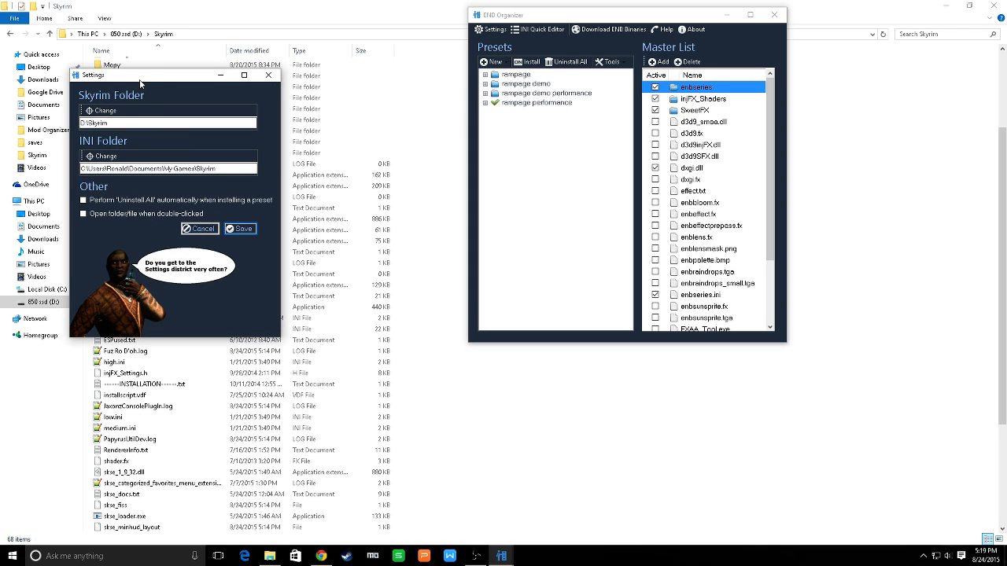
{"action": "left_click_drag", "start_coordinate": [142, 81], "coordinate": [629, 58]}
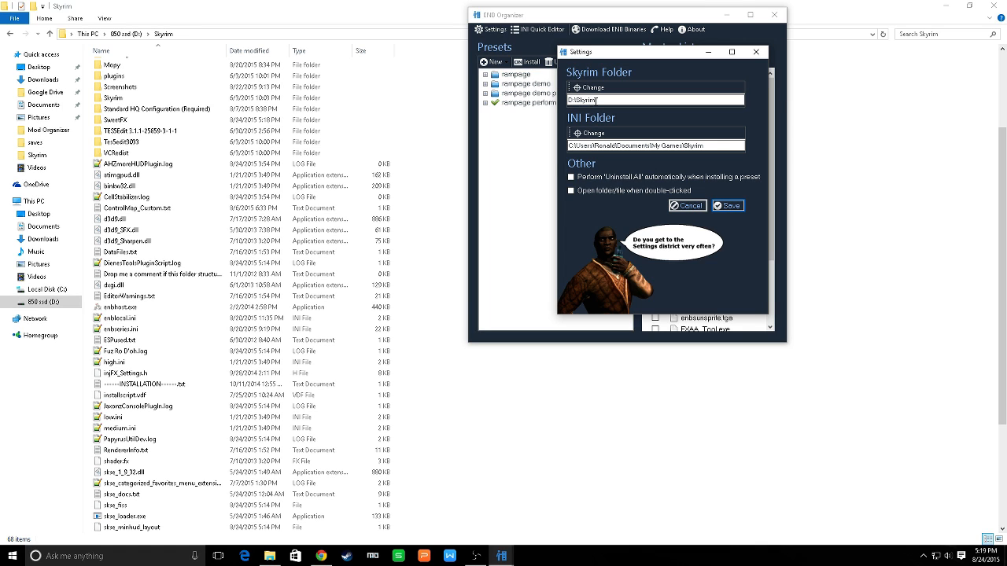
{"action": "left_click", "coordinate": [594, 88]}
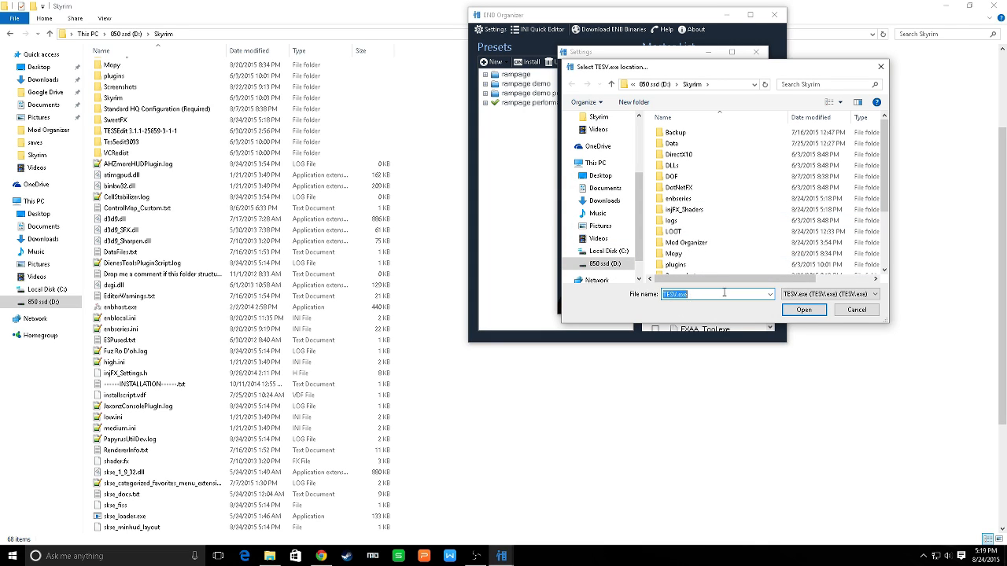
{"action": "left_click", "coordinate": [856, 310]}
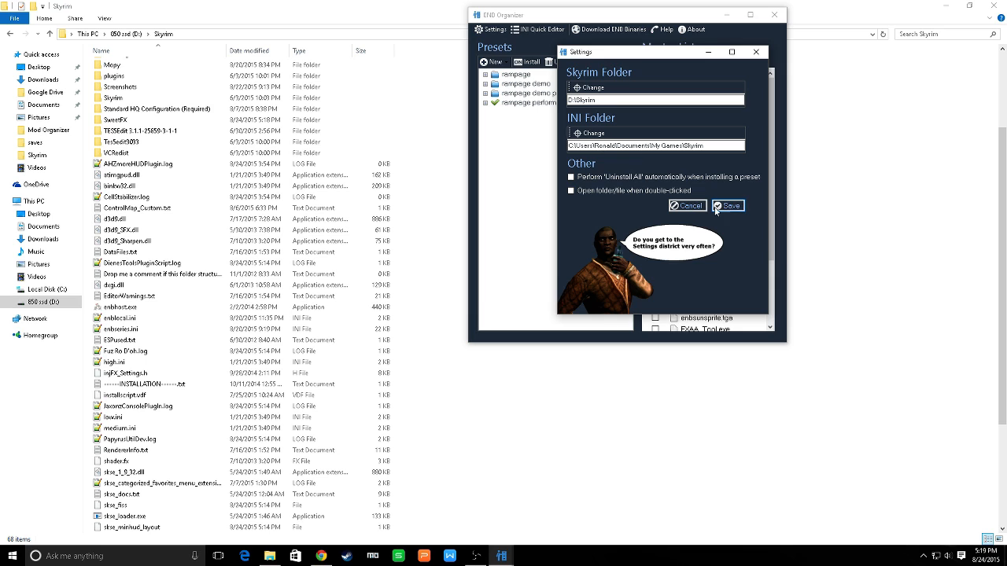
{"action": "left_click", "coordinate": [758, 53]}
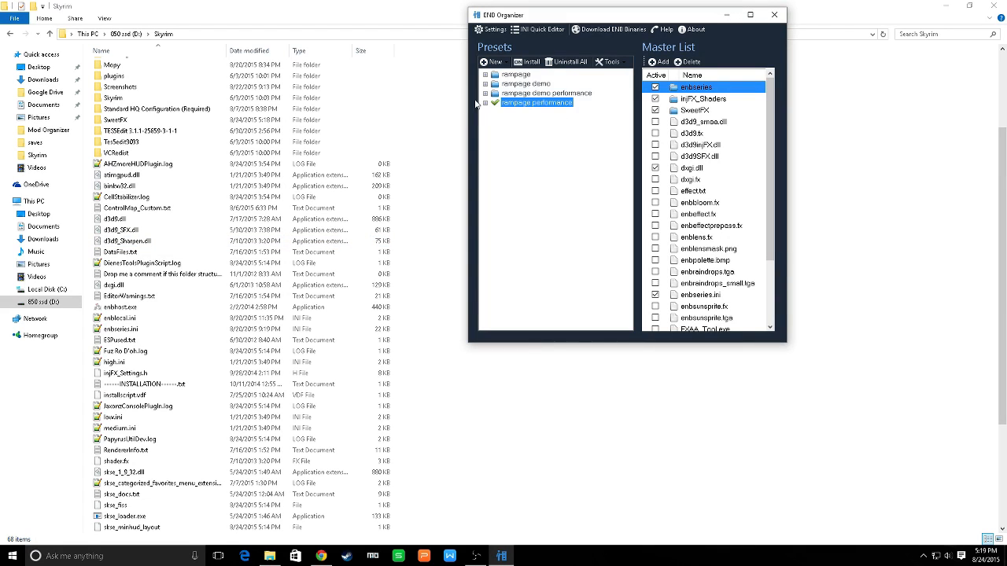
Delete the rampage demo preset
{"action": "left_click", "coordinate": [524, 93]}
{"action": "left_click", "coordinate": [520, 85]}
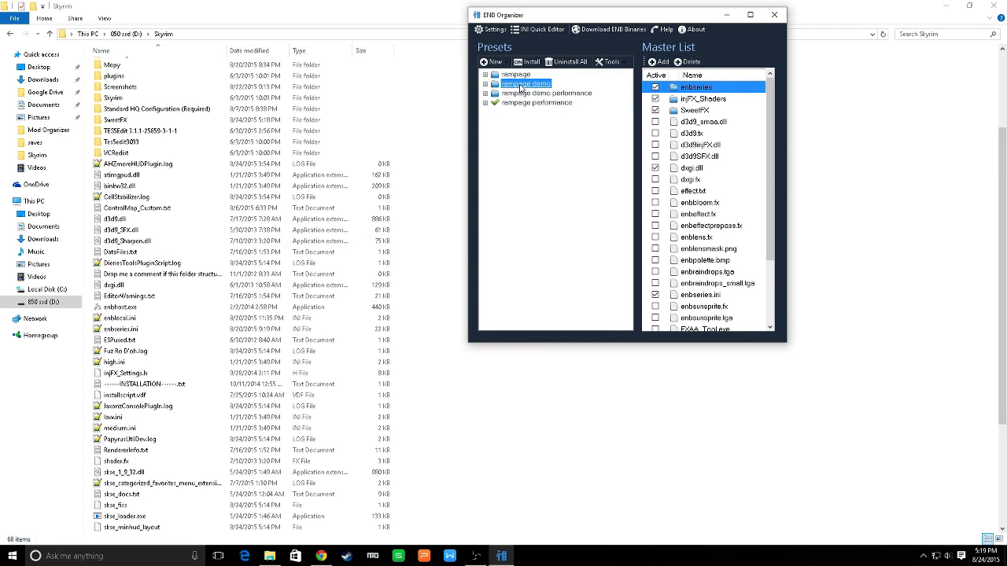
{"action": "right_click", "coordinate": [520, 85]}
{"action": "left_click", "coordinate": [548, 129]}
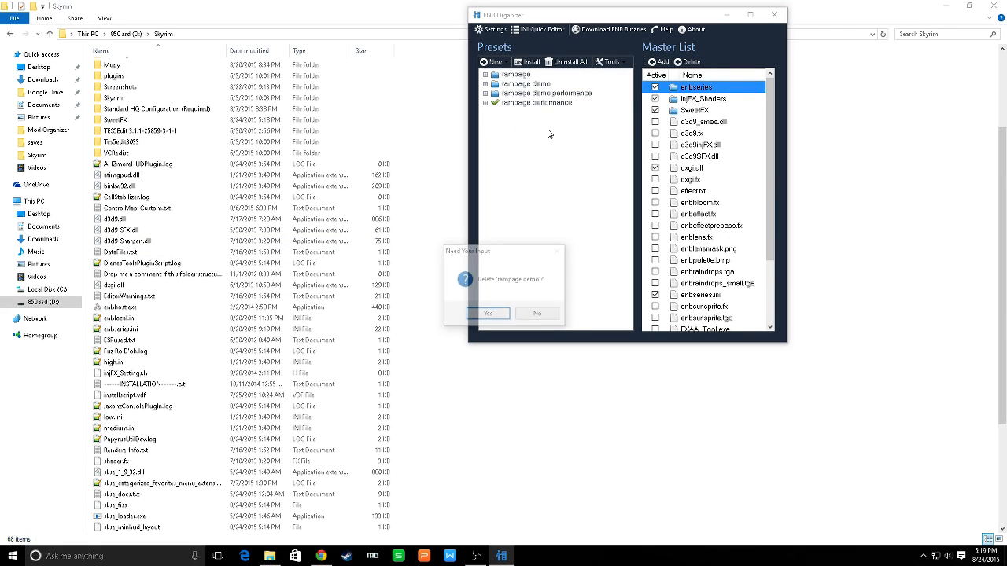
{"action": "left_click", "coordinate": [489, 313]}
Delete the rampage demo performance preset
{"action": "left_click", "coordinate": [533, 85]}
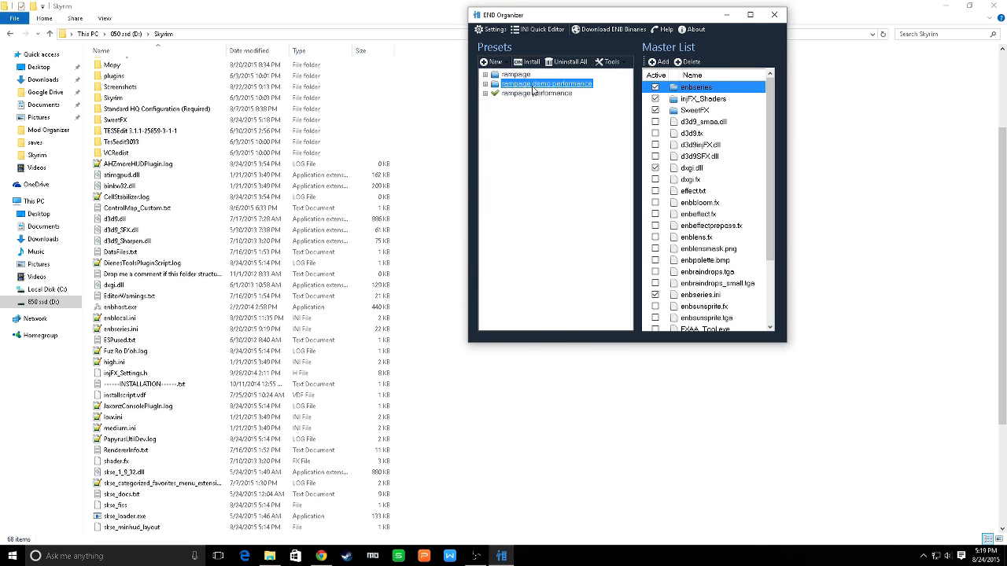
{"action": "right_click", "coordinate": [533, 85]}
{"action": "left_click", "coordinate": [568, 130]}
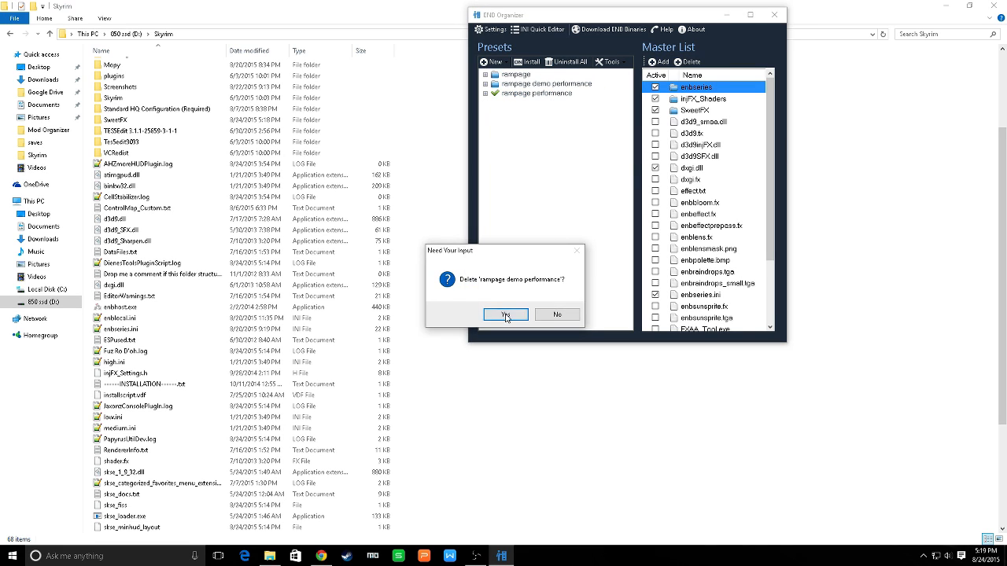
{"action": "left_click", "coordinate": [506, 314]}
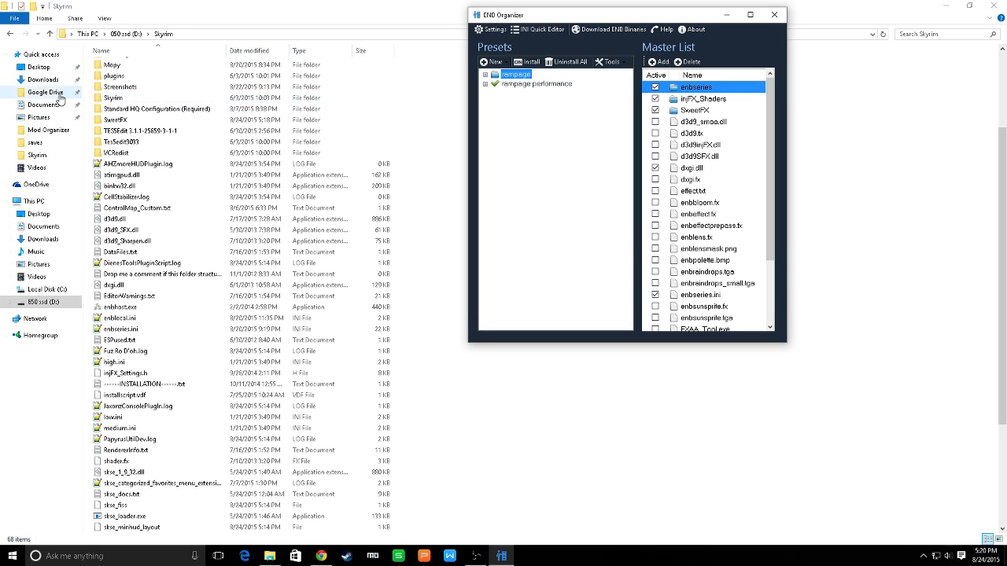
Examine the files in the Spitfire ENB folder inside Fire and Storm ENB-54361-0-1 in the Desktop's enb folder
{"action": "left_click", "coordinate": [39, 71]}
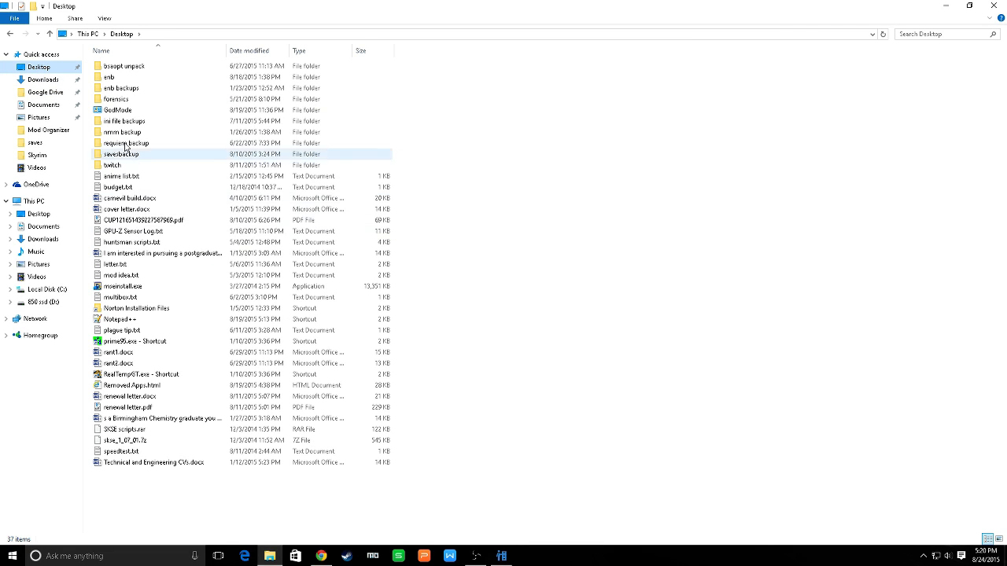
{"action": "double_click", "coordinate": [108, 77]}
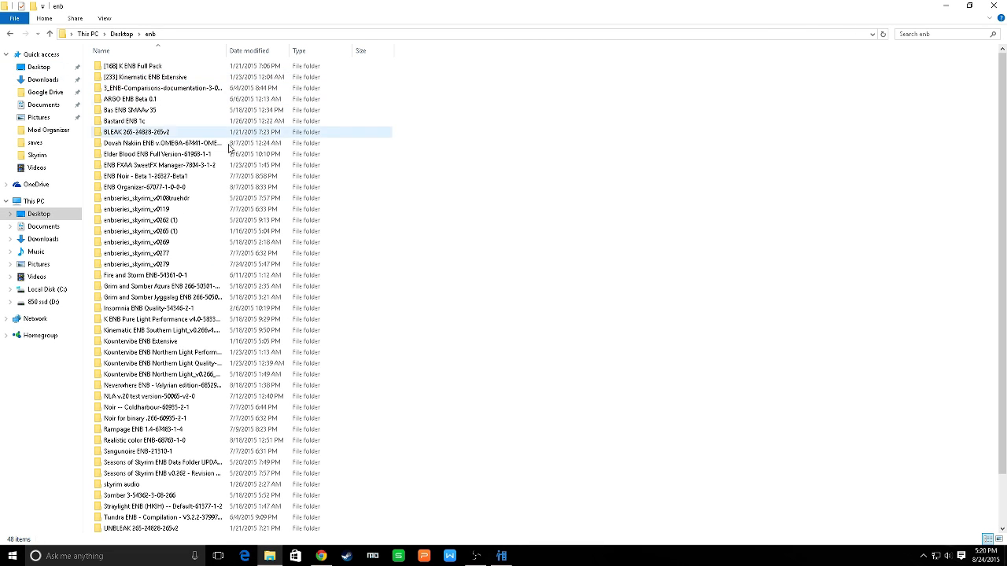
{"action": "left_click", "coordinate": [134, 277]}
{"action": "double_click", "coordinate": [134, 277]}
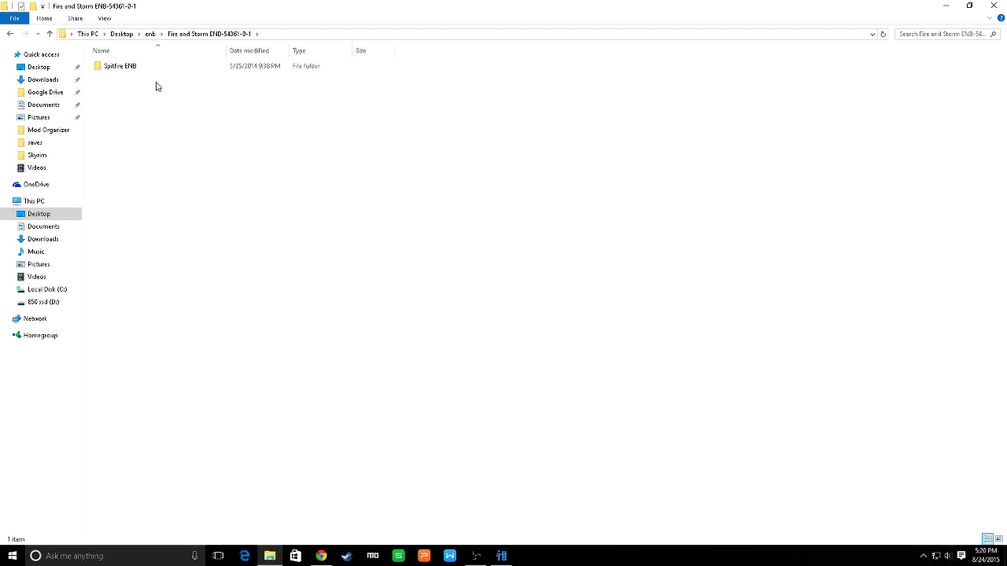
{"action": "double_click", "coordinate": [117, 68]}
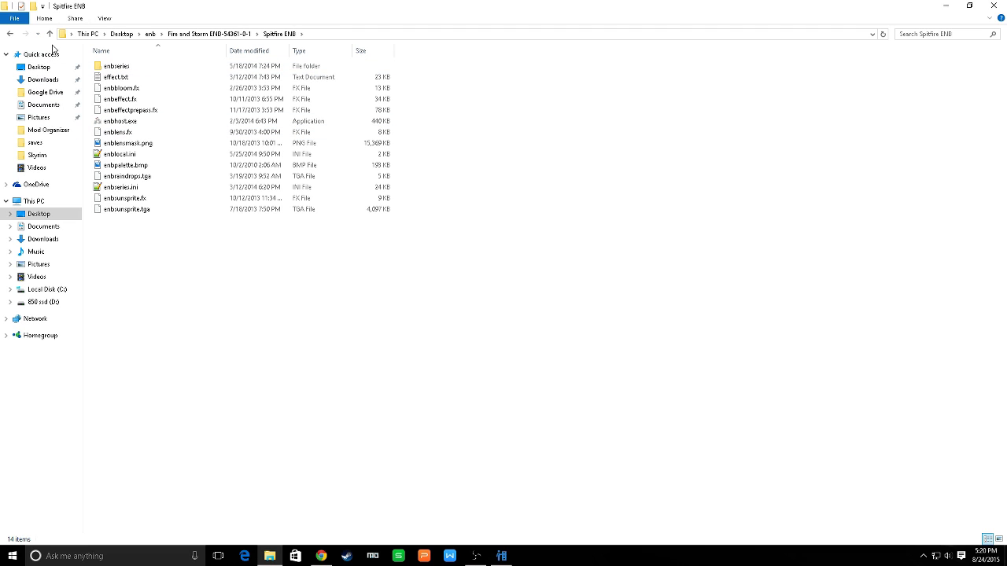